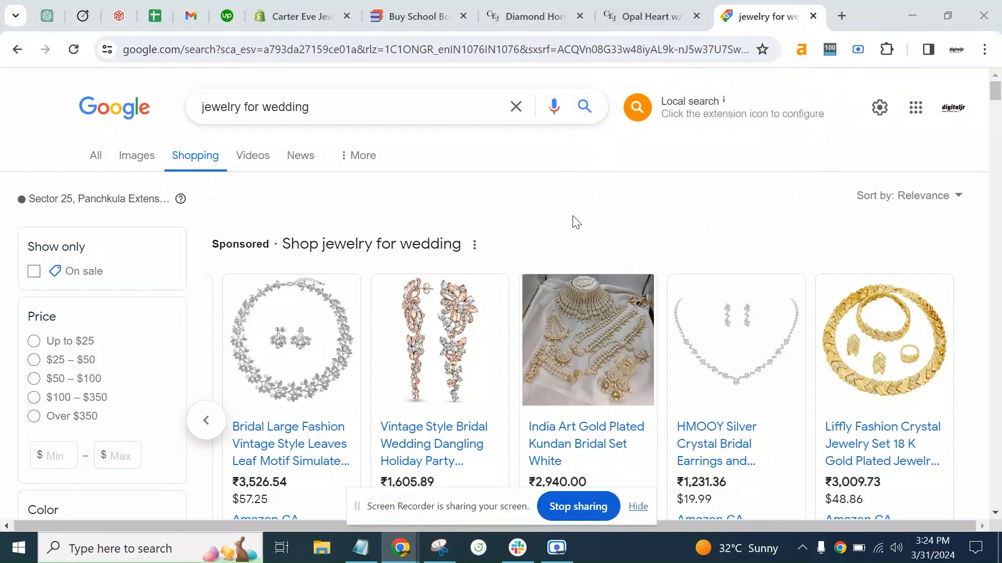
{"action": "scroll", "coordinate": [573, 219], "scroll_direction": "down", "scroll_amount": 15}
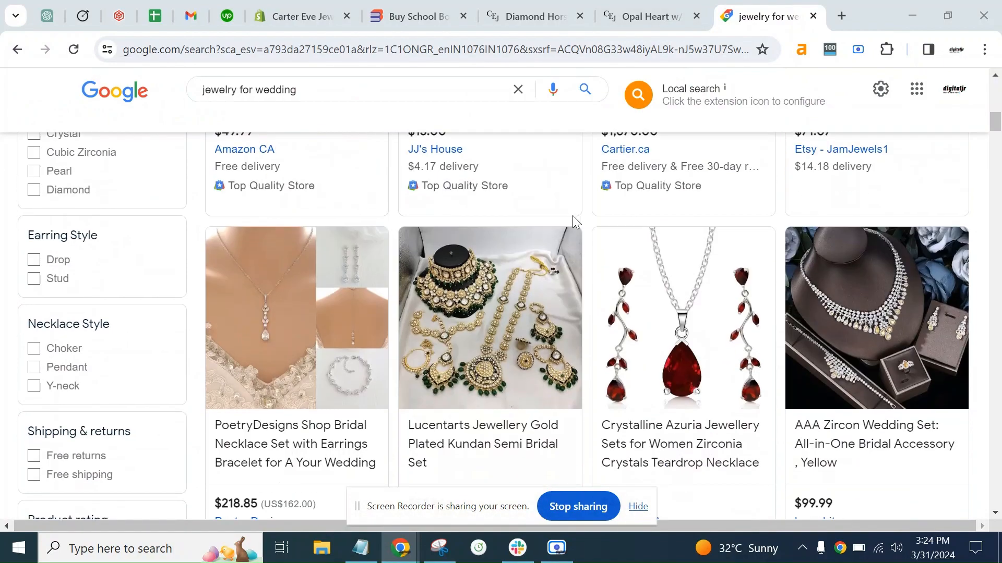
{"action": "scroll", "coordinate": [574, 220], "scroll_direction": "up", "scroll_amount": 15}
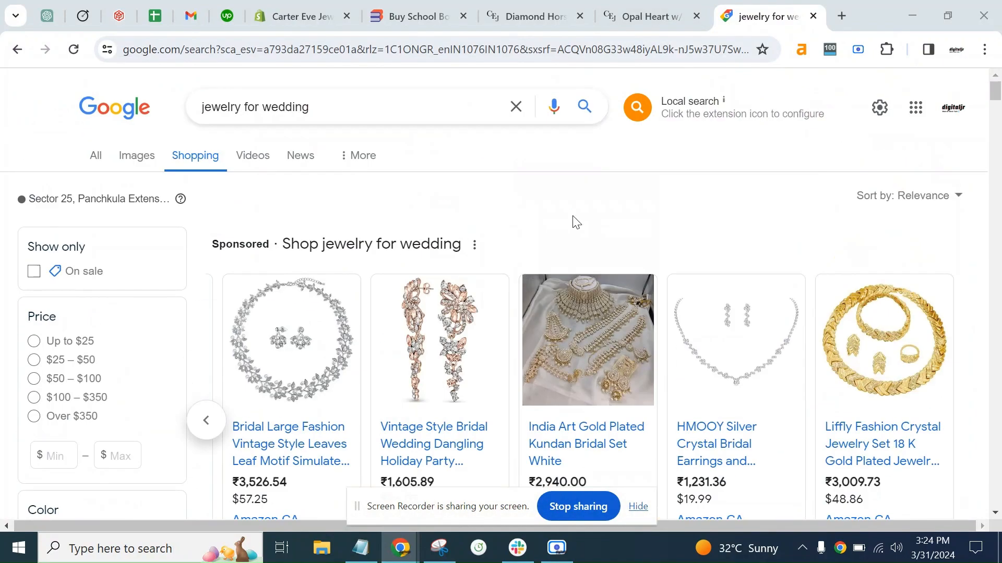
Step: Switch to the Shopify admin, abandon the unsaved product page and start adding a new product
{"action": "left_click", "coordinate": [307, 11]}
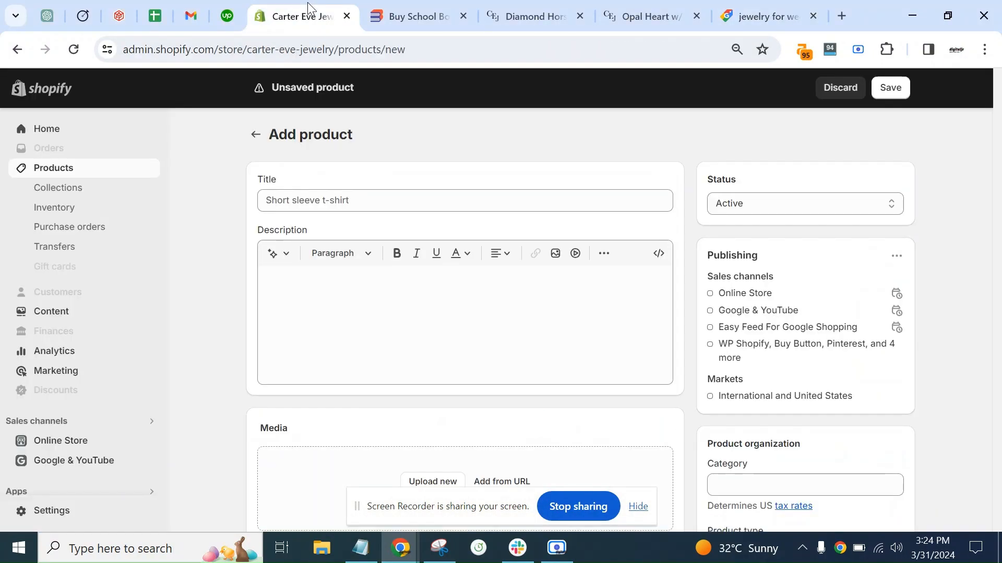
{"action": "left_click", "coordinate": [255, 134]}
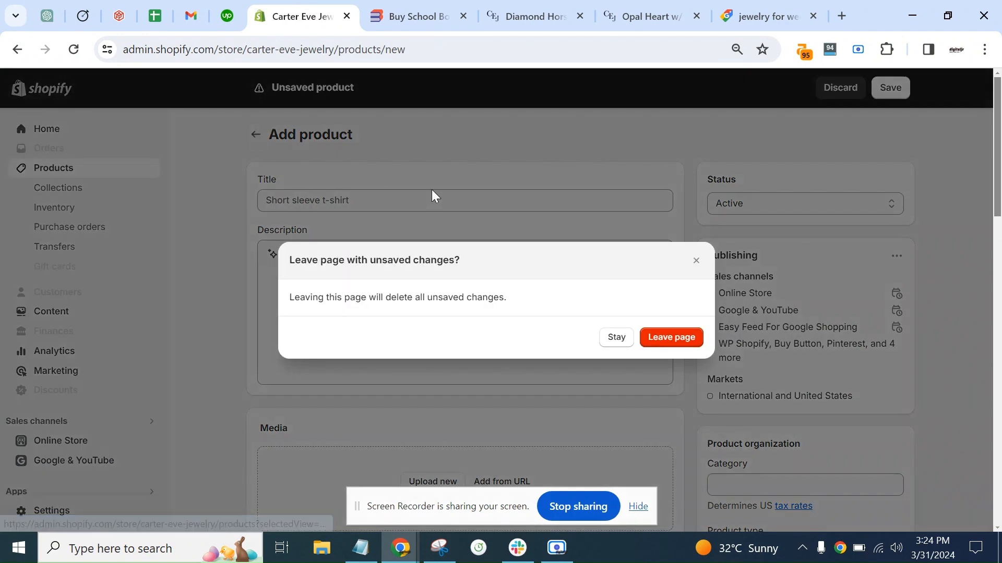
{"action": "left_click", "coordinate": [673, 339]}
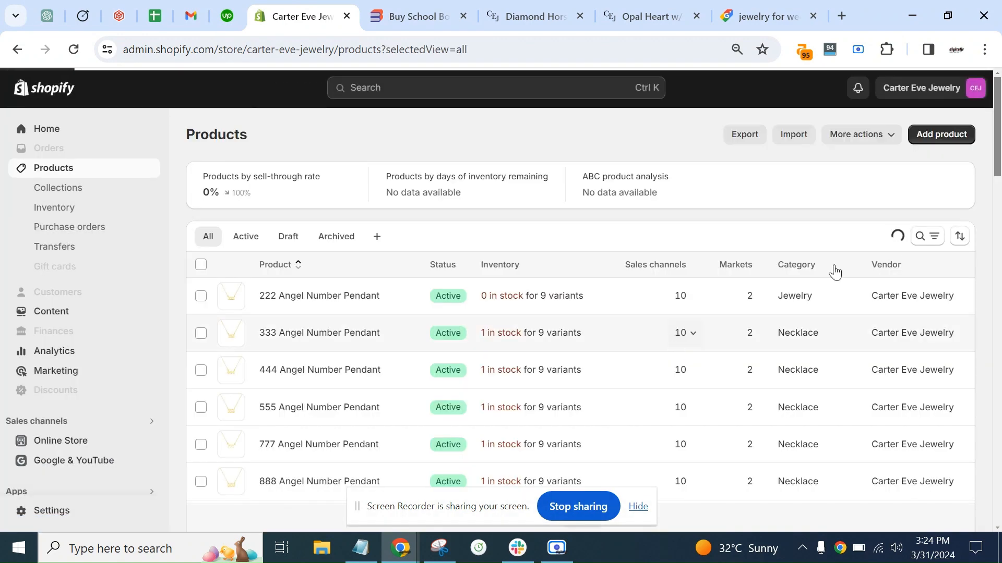
{"action": "left_click", "coordinate": [934, 132]}
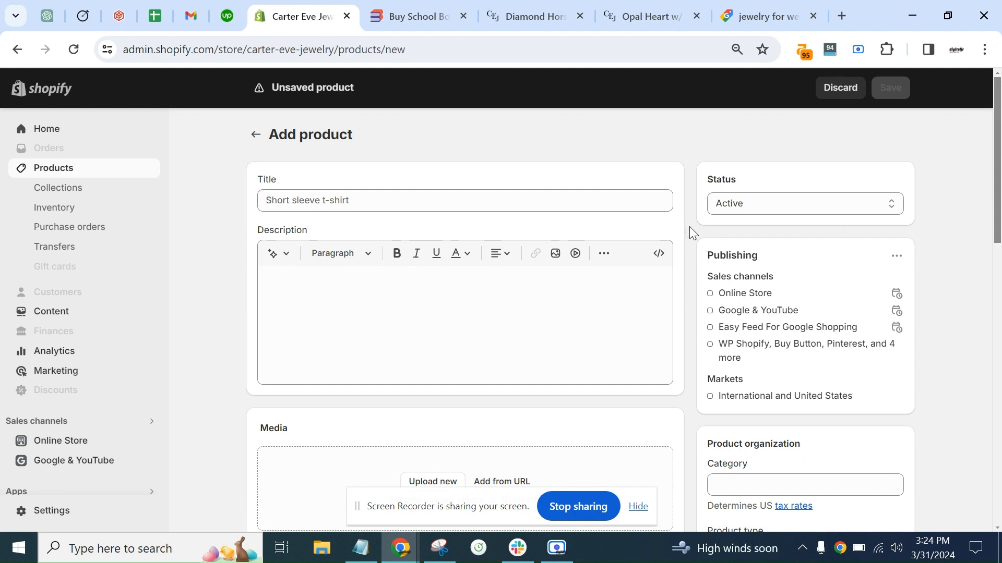
{"action": "left_click", "coordinate": [517, 198]}
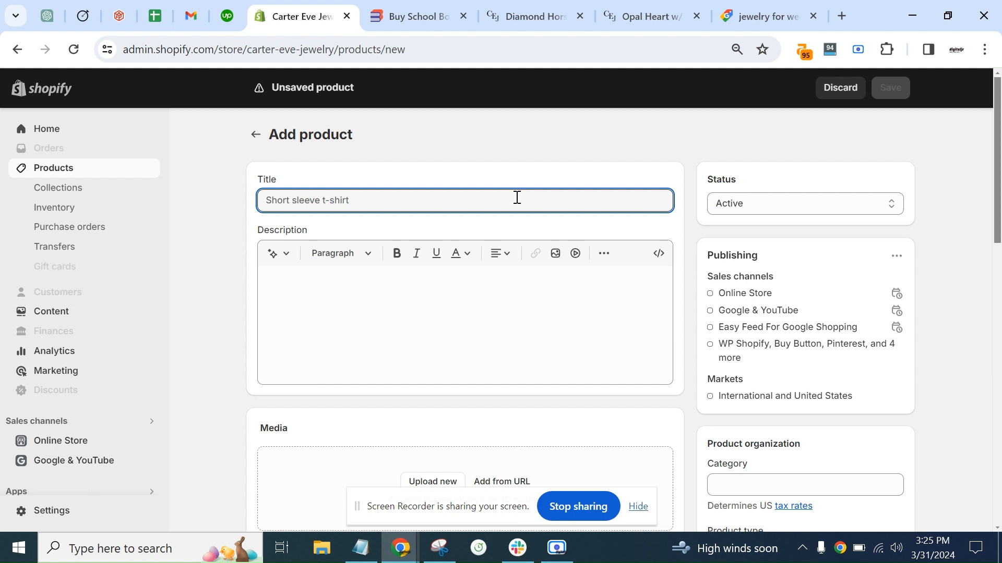
{"action": "left_click", "coordinate": [469, 286]}
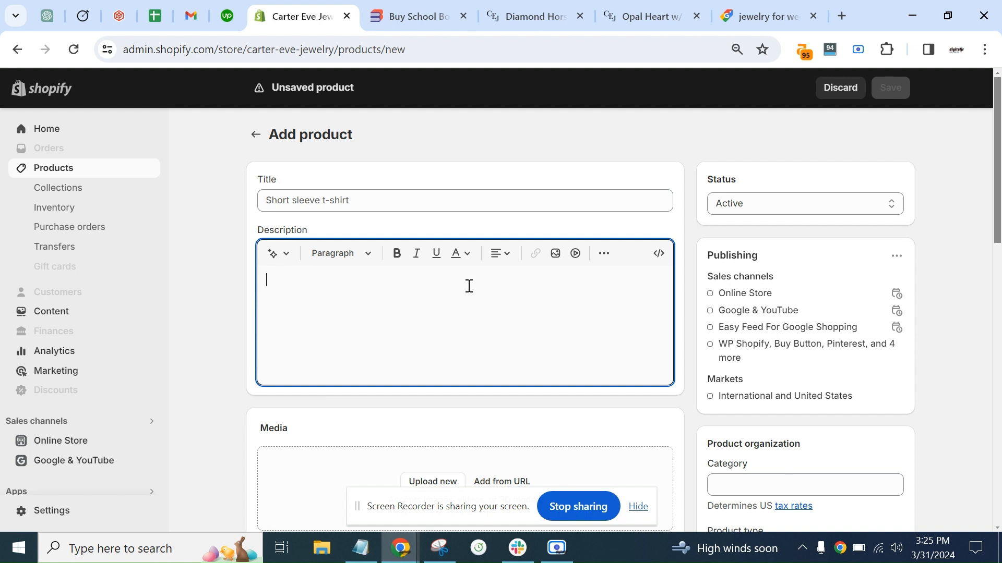
Step: Set the new product's price to 100 and its compare-at price to 150
{"action": "scroll", "coordinate": [469, 286], "scroll_direction": "down", "scroll_amount": 2}
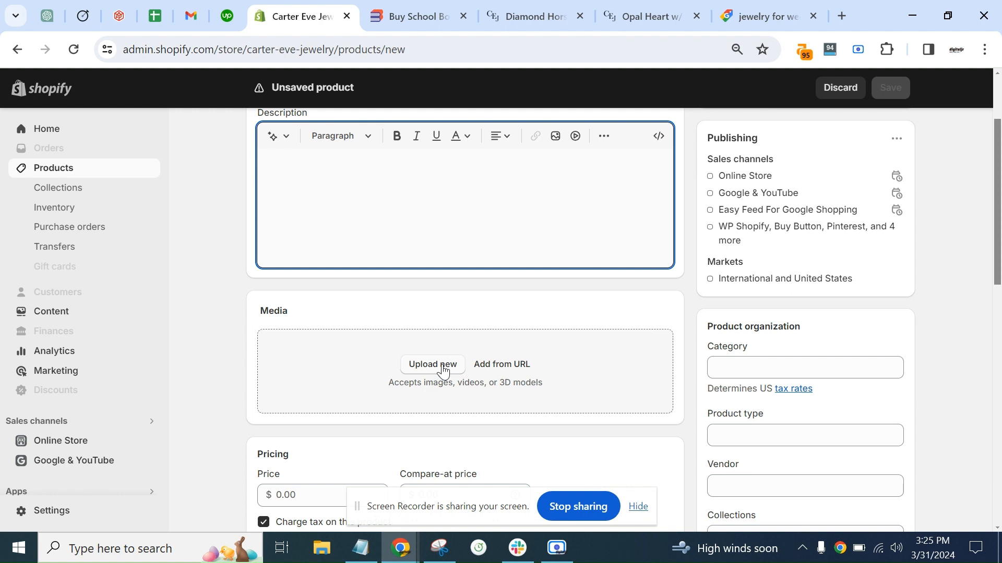
{"action": "scroll", "coordinate": [444, 371], "scroll_direction": "down", "scroll_amount": 1}
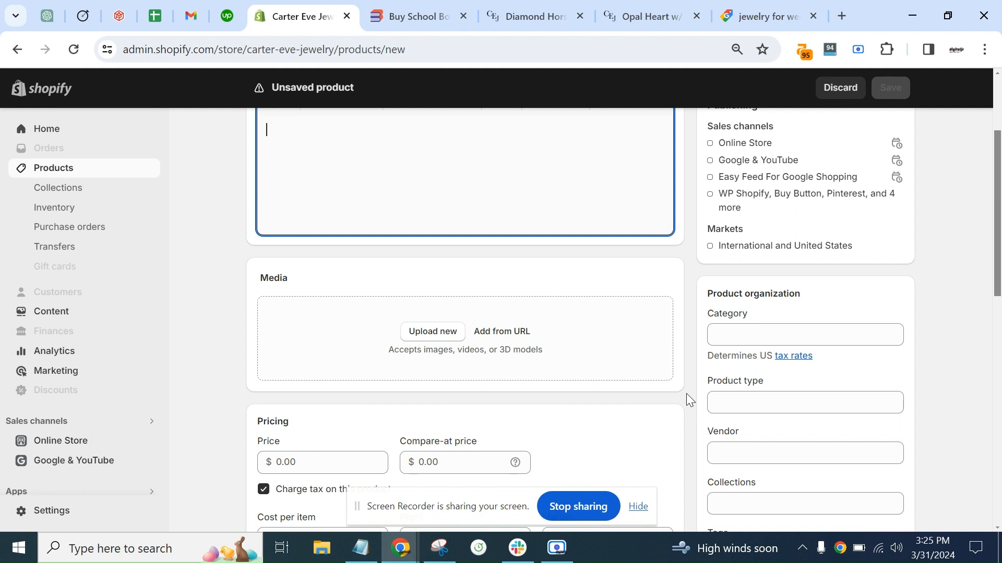
{"action": "scroll", "coordinate": [686, 395], "scroll_direction": "down", "scroll_amount": 3}
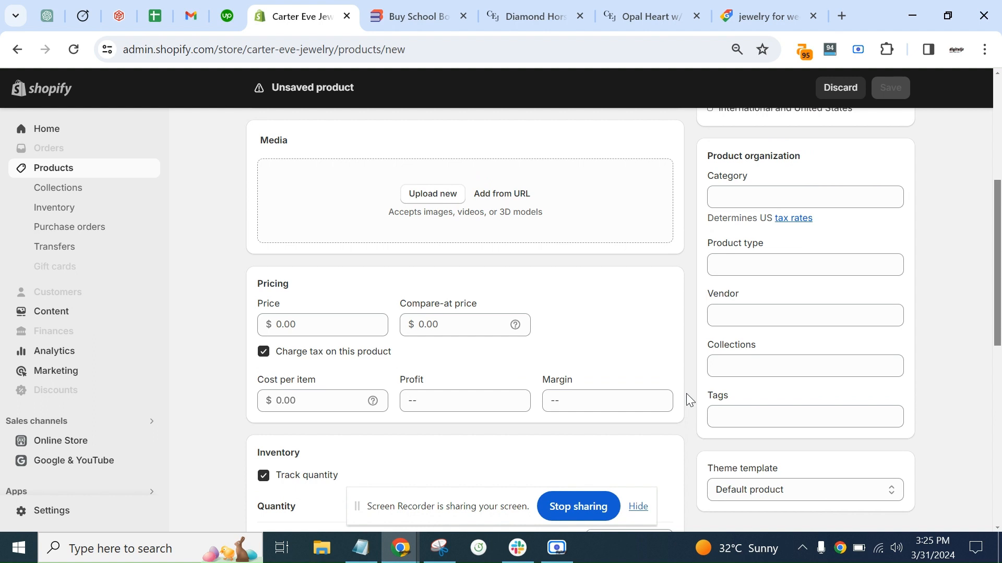
{"action": "left_click", "coordinate": [334, 320]}
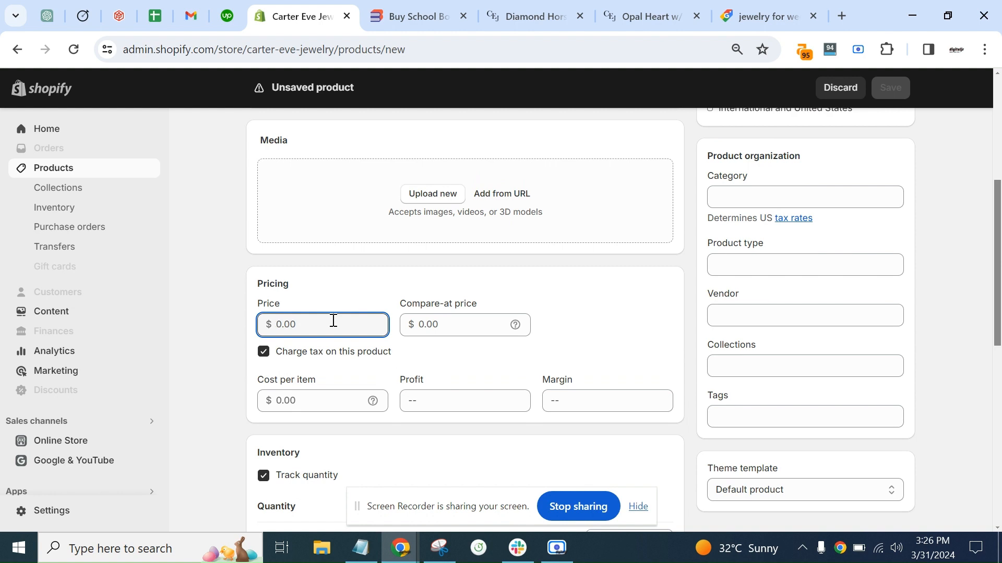
{"action": "type", "text": "100"}
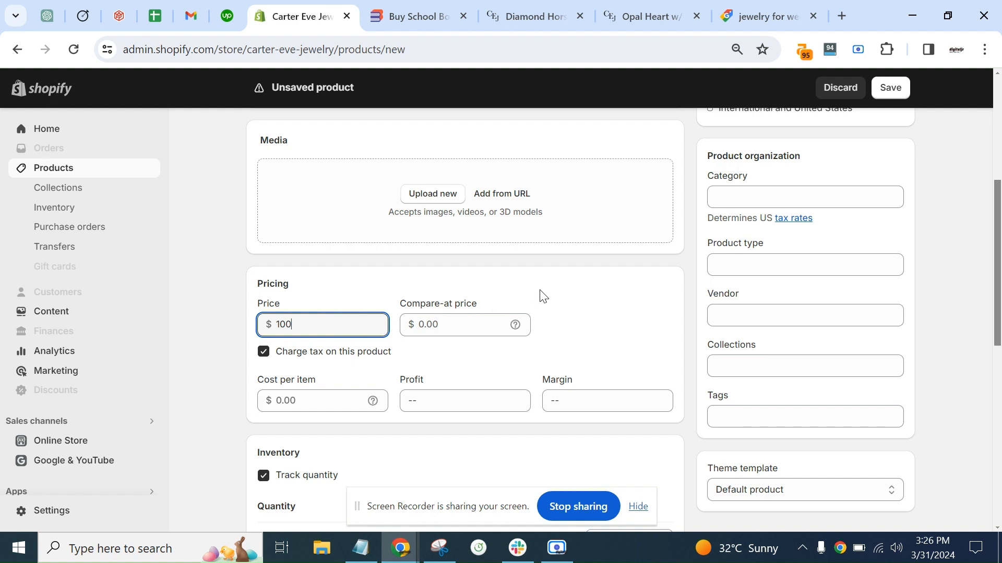
{"action": "left_click", "coordinate": [449, 327]}
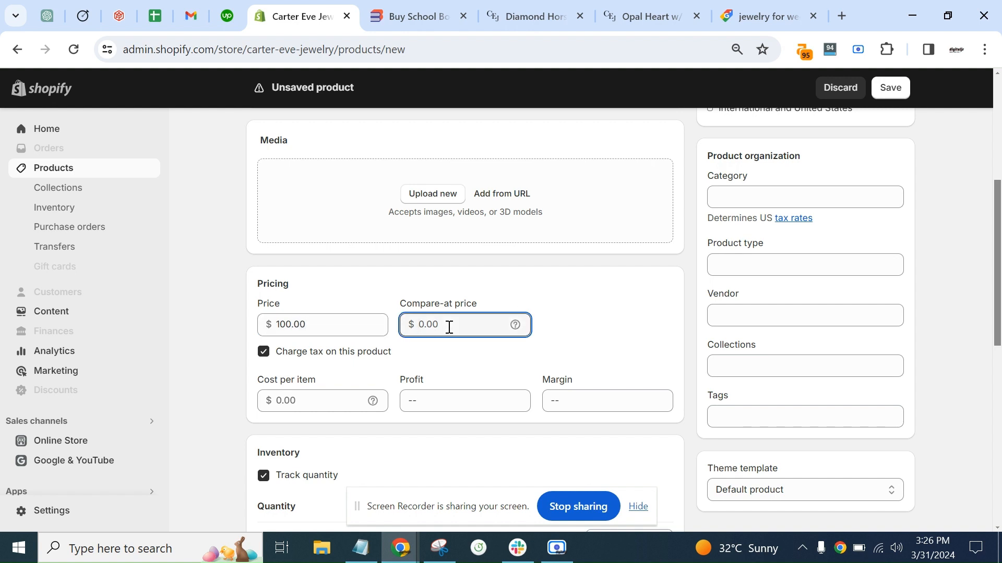
{"action": "type", "text": "150"}
{"action": "left_click", "coordinate": [553, 302]}
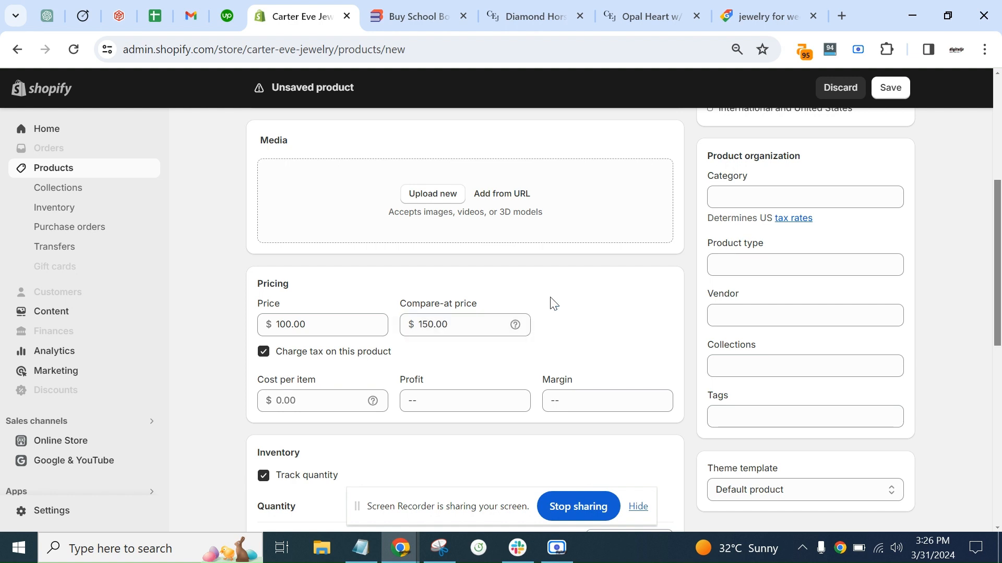
{"action": "mouse_move", "coordinate": [513, 325]}
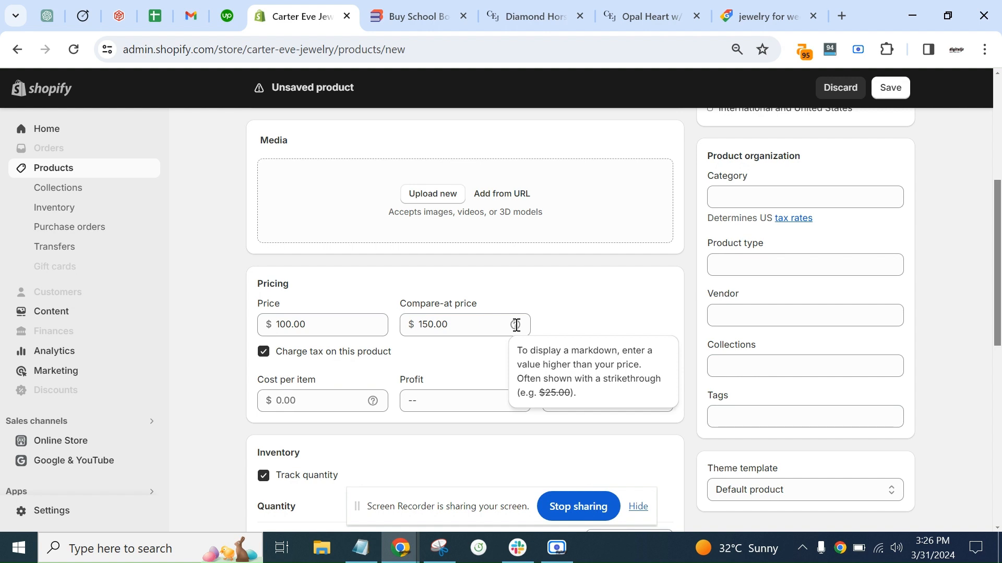
{"action": "scroll", "coordinate": [516, 324], "scroll_direction": "down", "scroll_amount": 1}
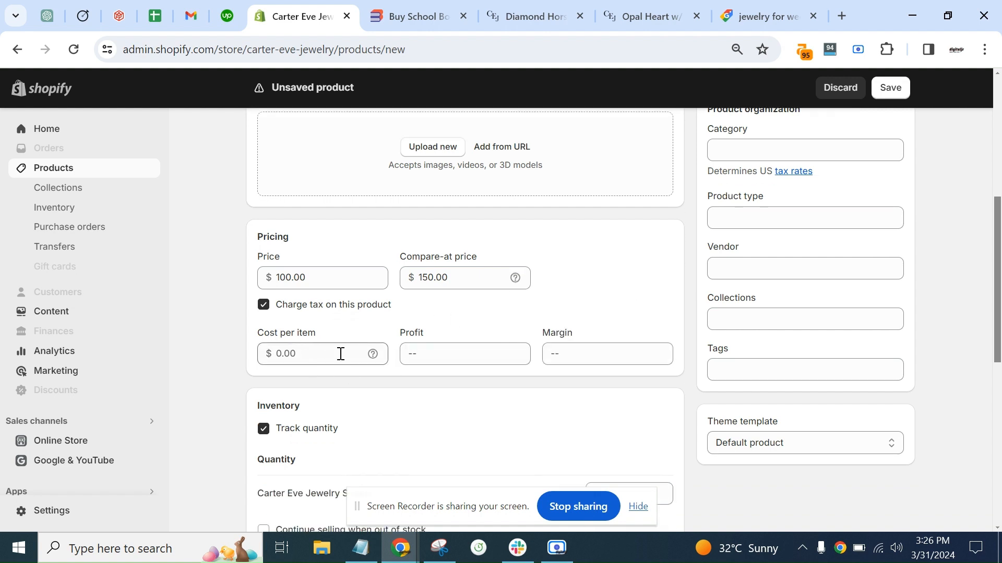
{"action": "mouse_move", "coordinate": [373, 353]}
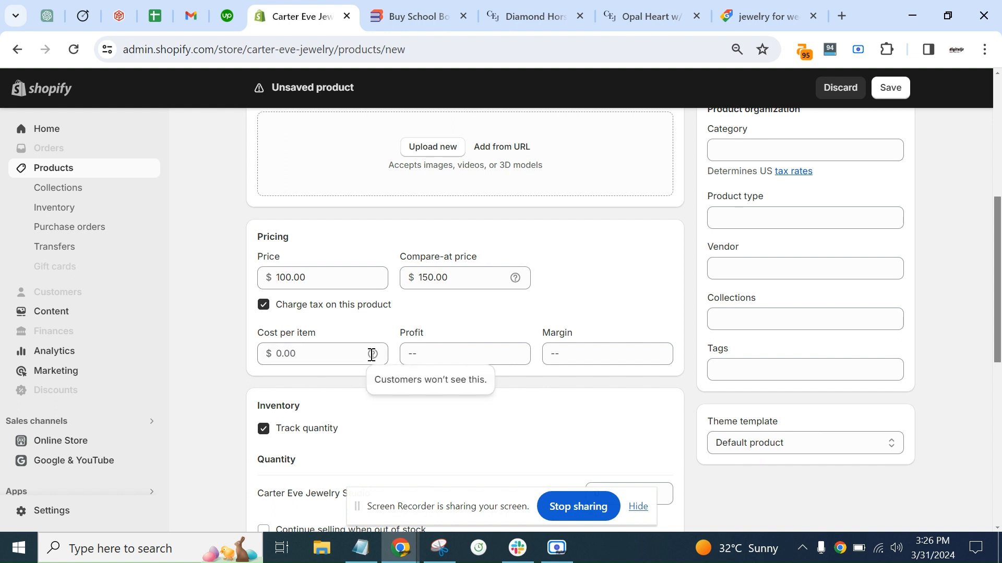
{"action": "left_click", "coordinate": [307, 356]}
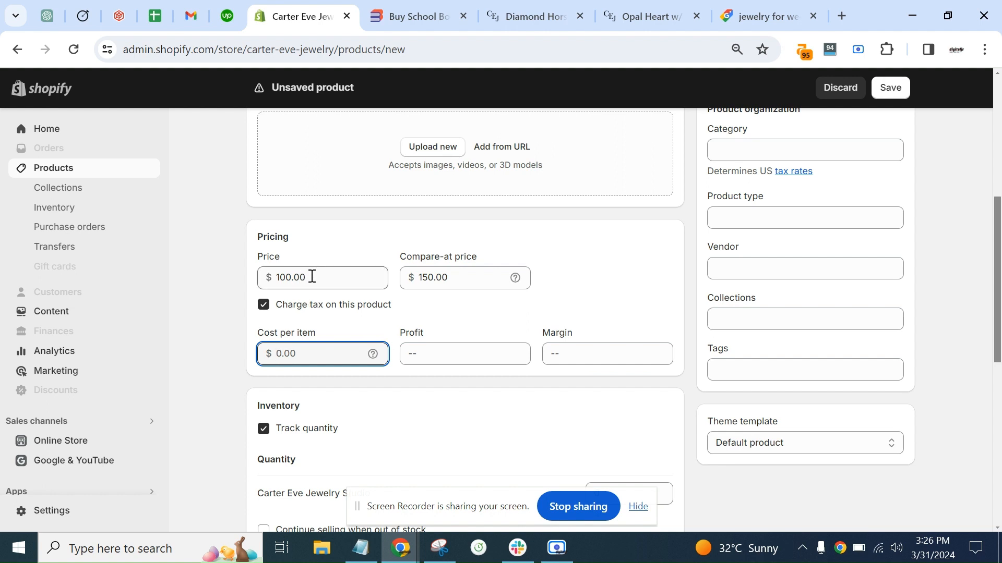
{"action": "double_click", "coordinate": [280, 272]}
{"action": "left_click_drag", "start_coordinate": [282, 276], "coordinate": [303, 365]}
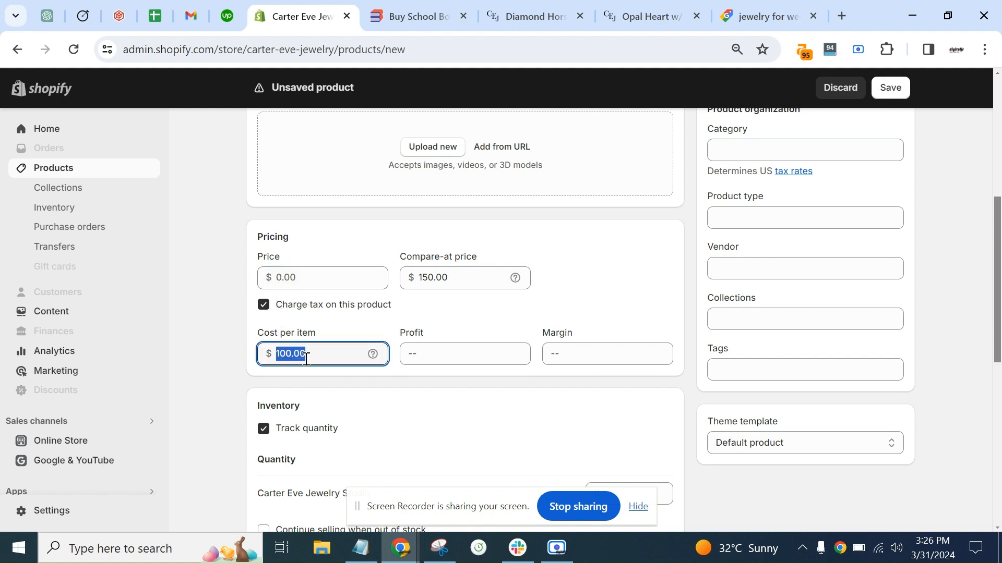
{"action": "left_click", "coordinate": [305, 360]}
{"action": "left_click", "coordinate": [310, 282]}
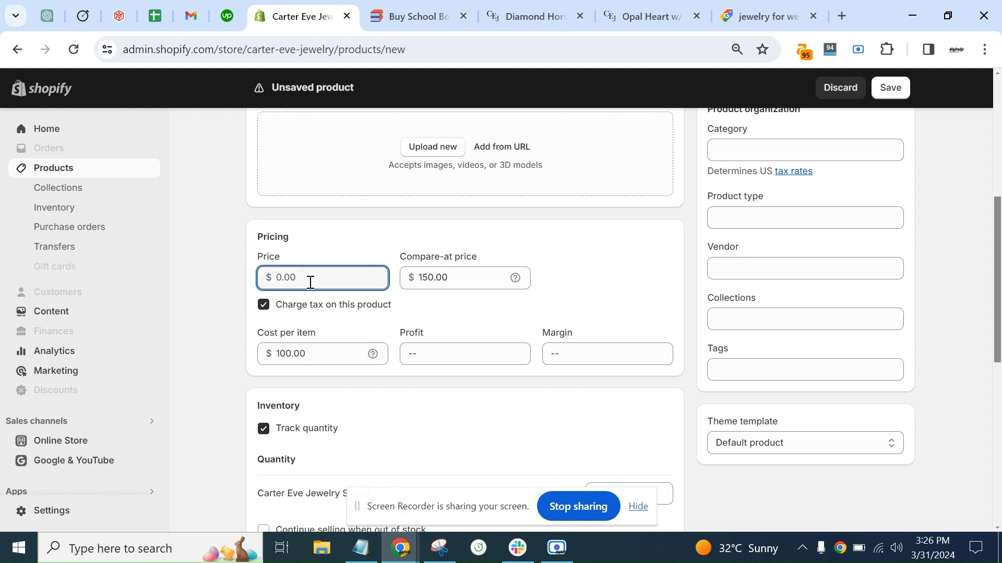
{"action": "type", "text": "100"}
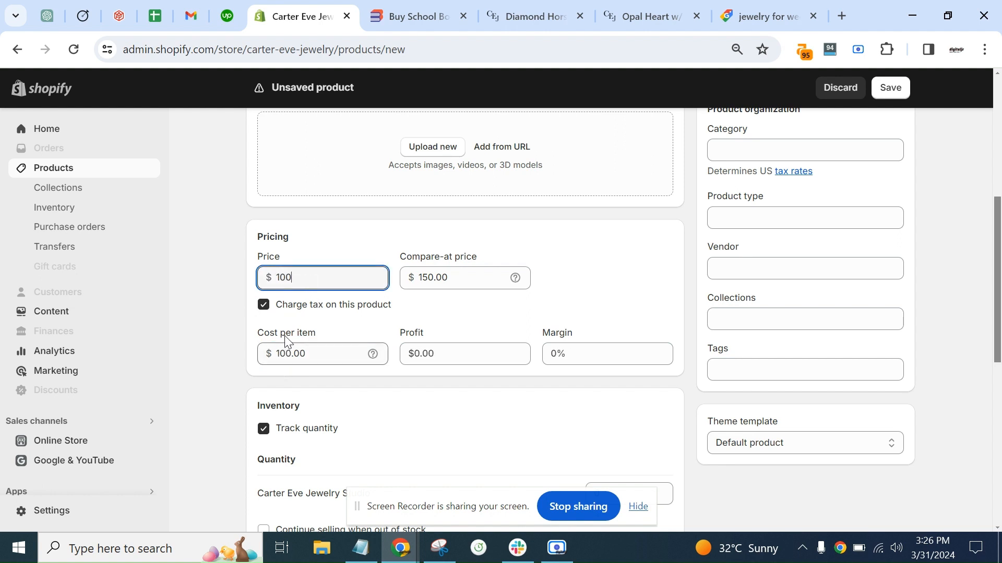
Step: Set the new product's cost per item to 60
{"action": "double_click", "coordinate": [295, 353]}
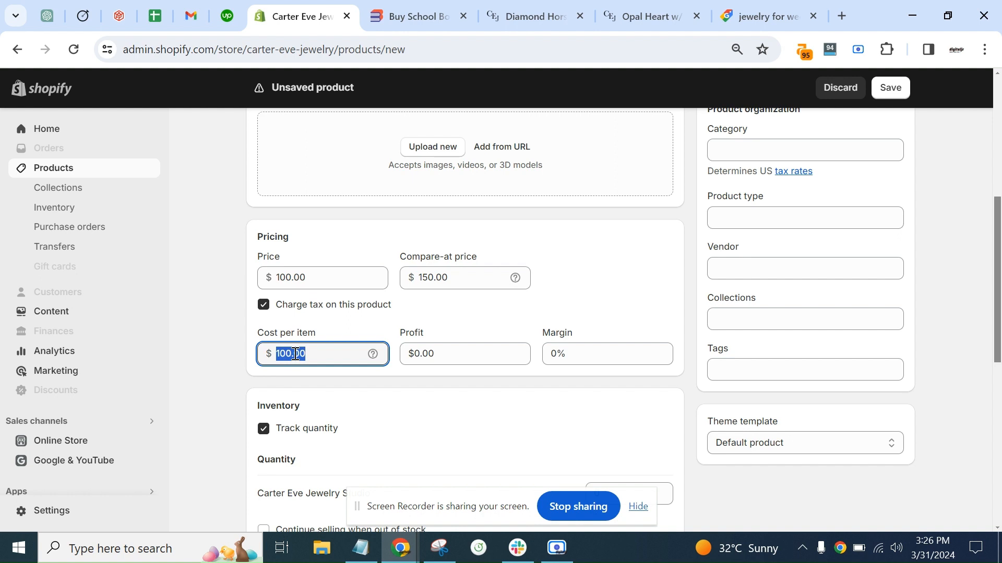
{"action": "type", "text": "60"}
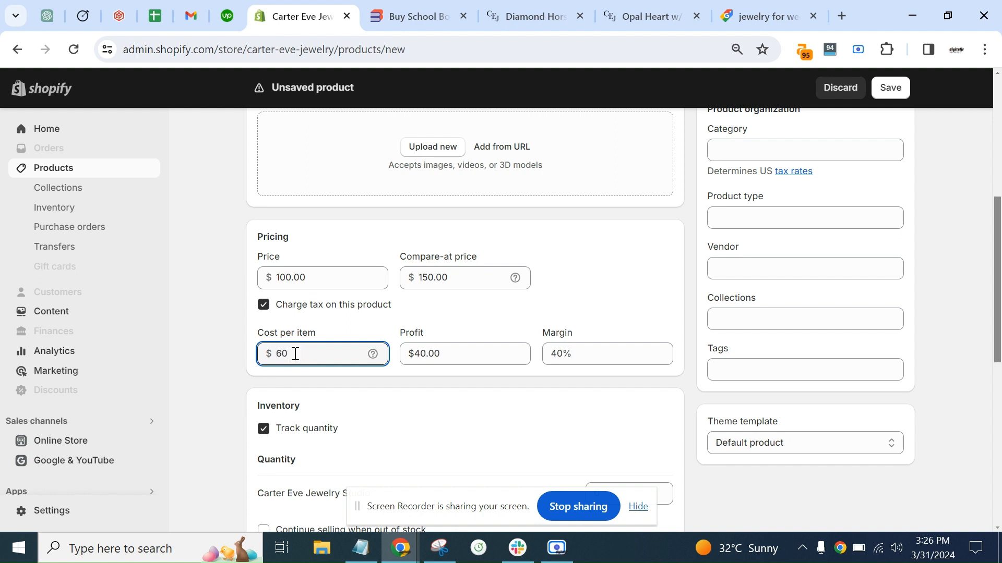
{"action": "left_click", "coordinate": [410, 389]}
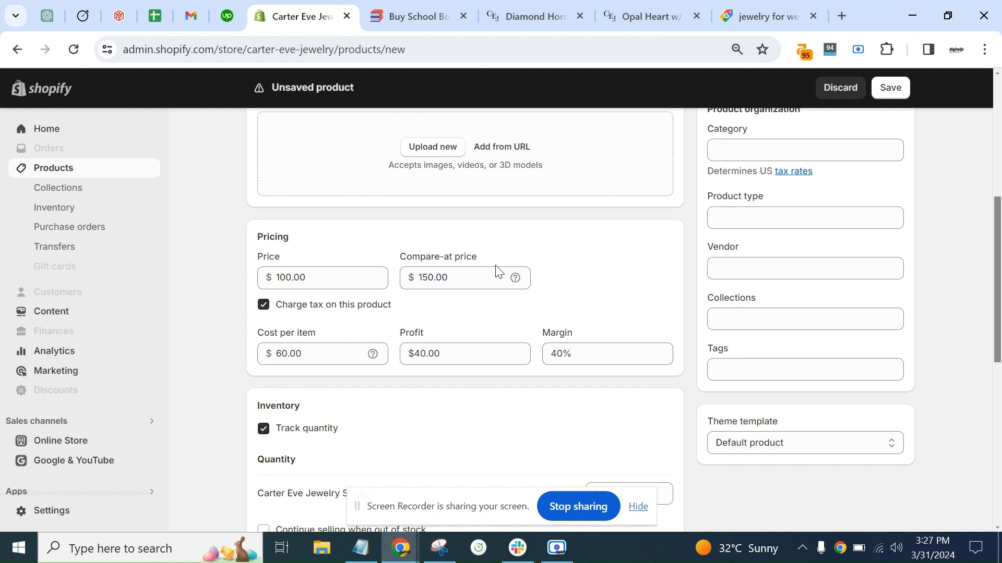
Step: Set the inventory quantity at Carter Eve Jewelry Studio to 10
{"action": "mouse_move", "coordinate": [521, 283]}
{"action": "scroll", "coordinate": [521, 284], "scroll_direction": "down", "scroll_amount": 2}
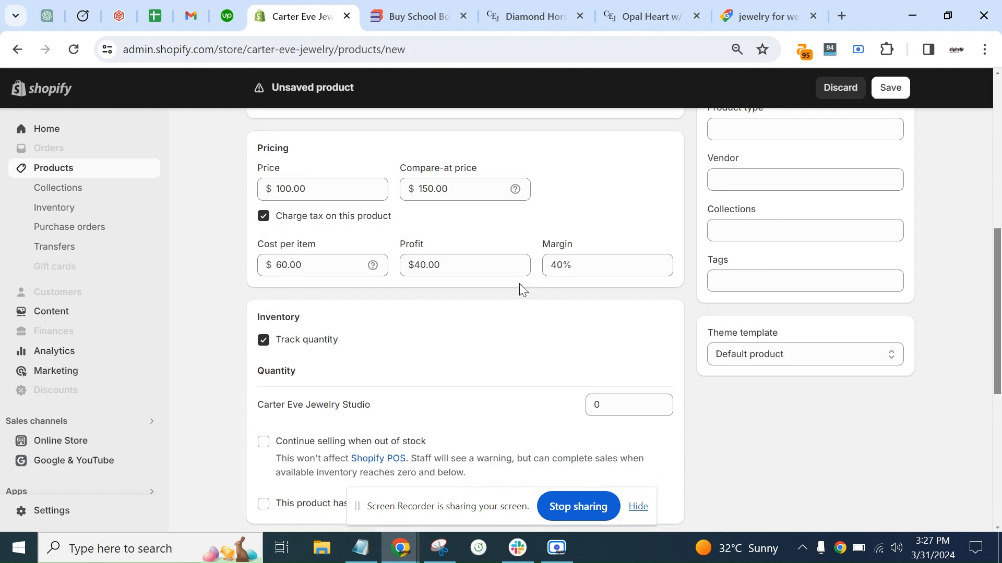
{"action": "scroll", "coordinate": [520, 284], "scroll_direction": "down", "scroll_amount": 2}
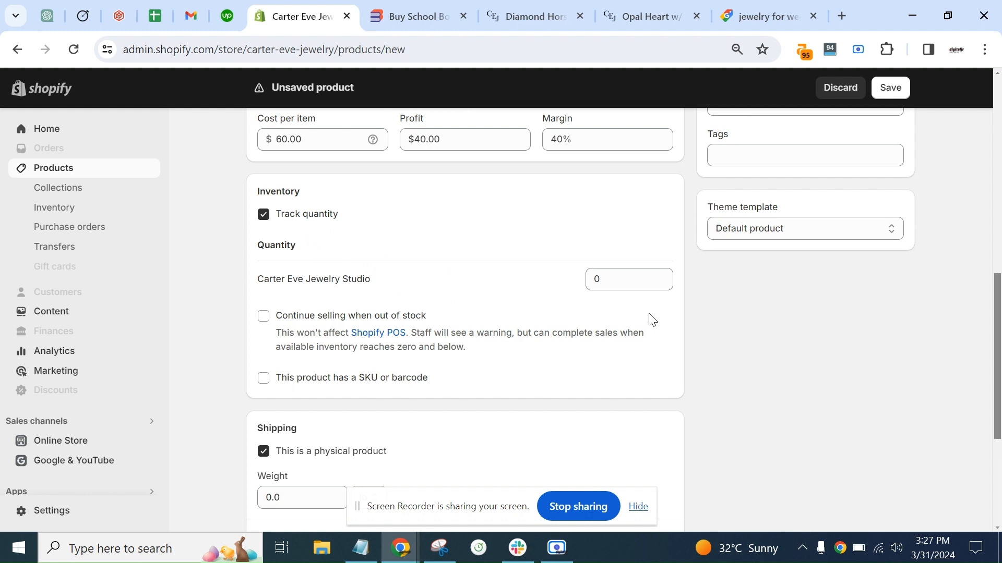
{"action": "left_click", "coordinate": [596, 282]}
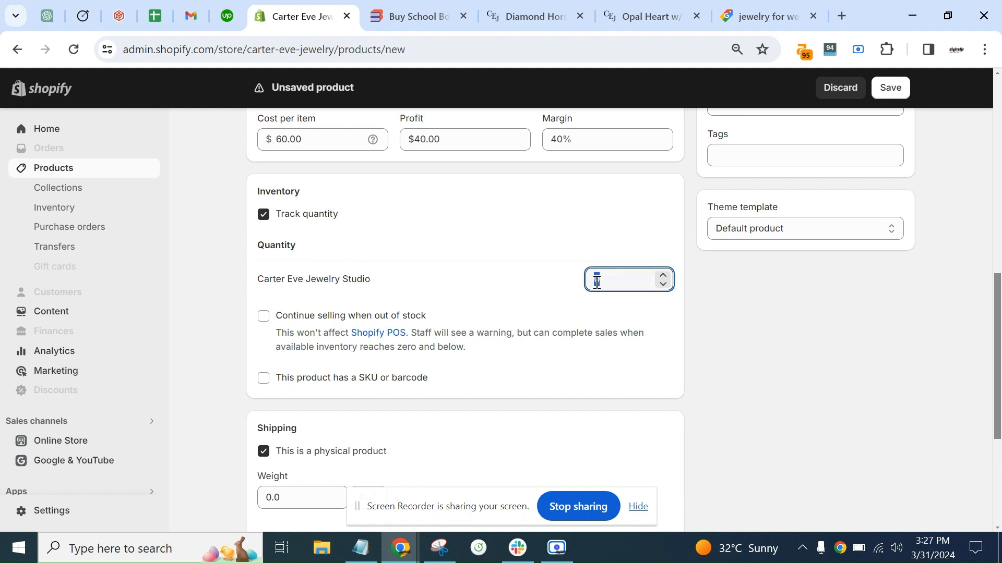
{"action": "type", "text": "10"}
{"action": "left_click", "coordinate": [713, 366]}
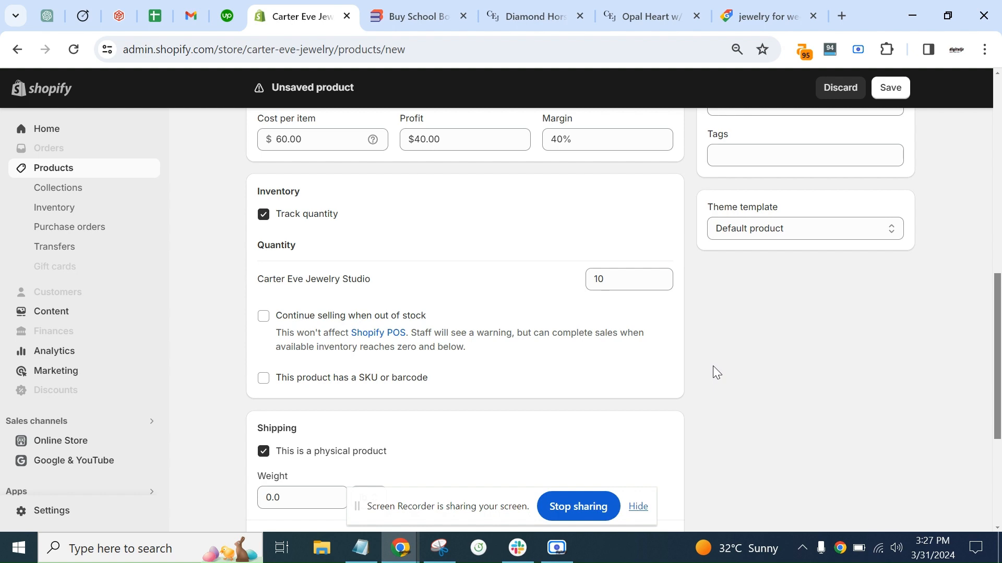
{"action": "scroll", "coordinate": [713, 372], "scroll_direction": "up", "scroll_amount": 9}
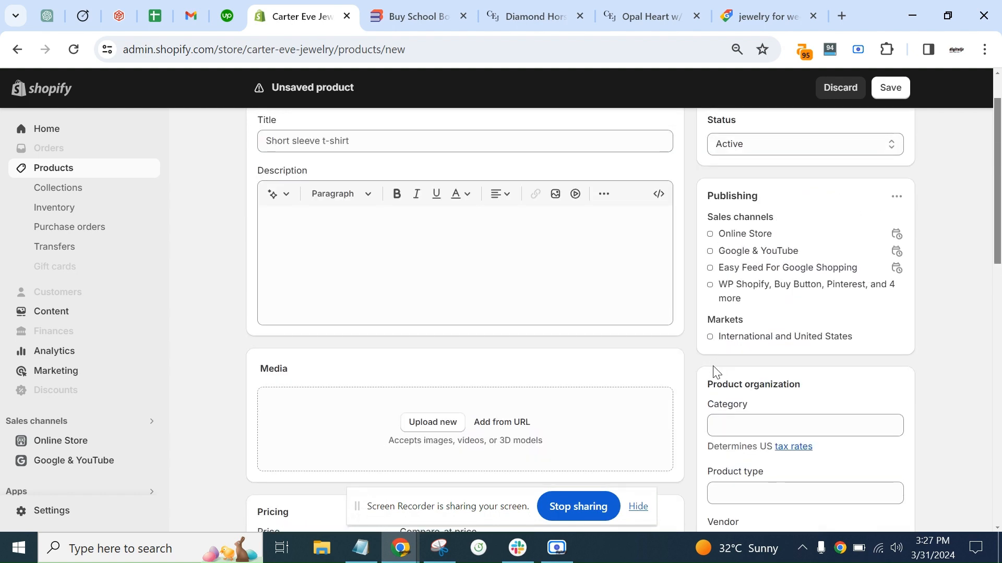
{"action": "scroll", "coordinate": [713, 372], "scroll_direction": "down", "scroll_amount": 2}
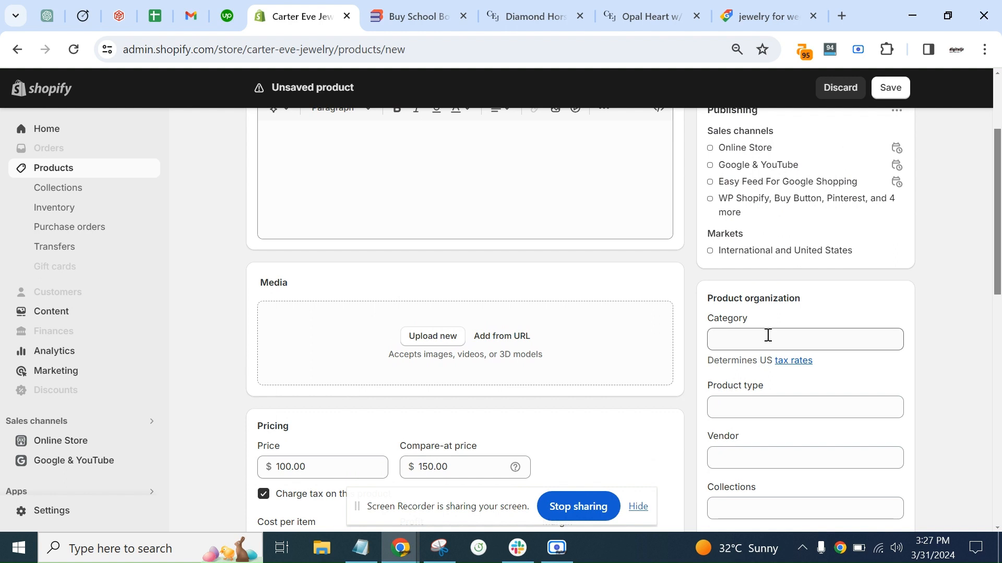
{"action": "scroll", "coordinate": [767, 336], "scroll_direction": "up", "scroll_amount": 3}
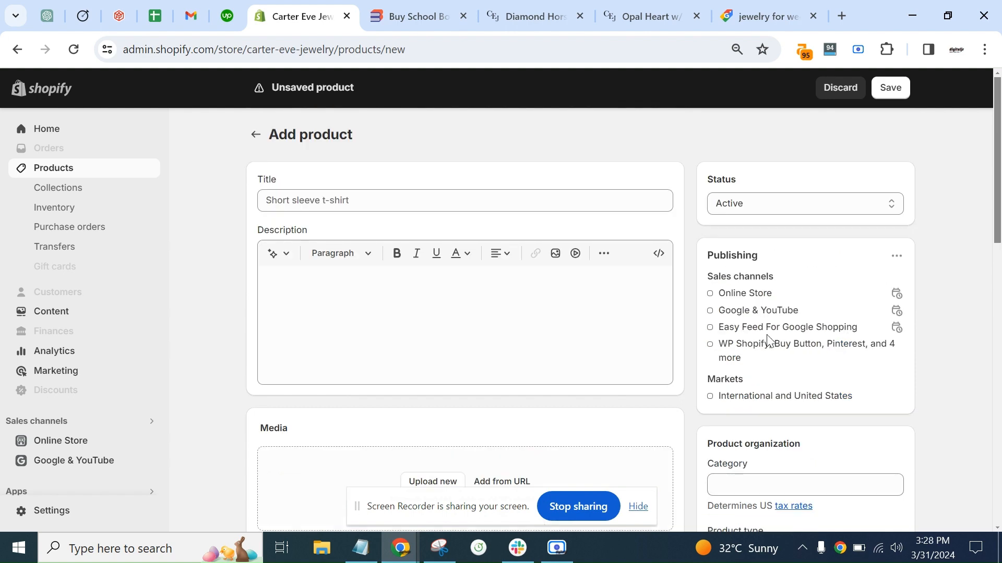
{"action": "left_click", "coordinate": [609, 6]}
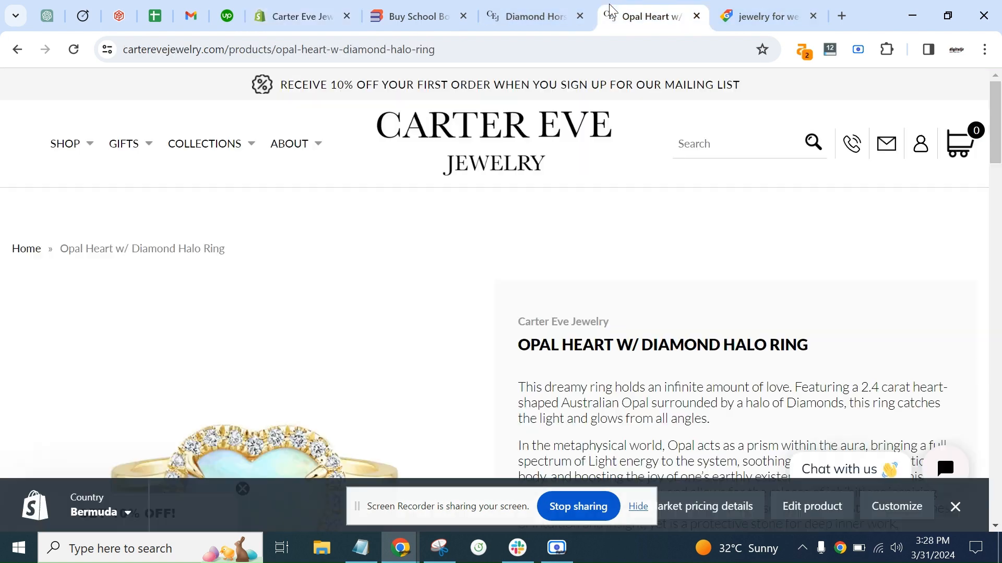
{"action": "left_click", "coordinate": [308, 22]}
Step: Examine the product type and category choices offered in the new product's organization section
{"action": "scroll", "coordinate": [683, 317], "scroll_direction": "down", "scroll_amount": 3}
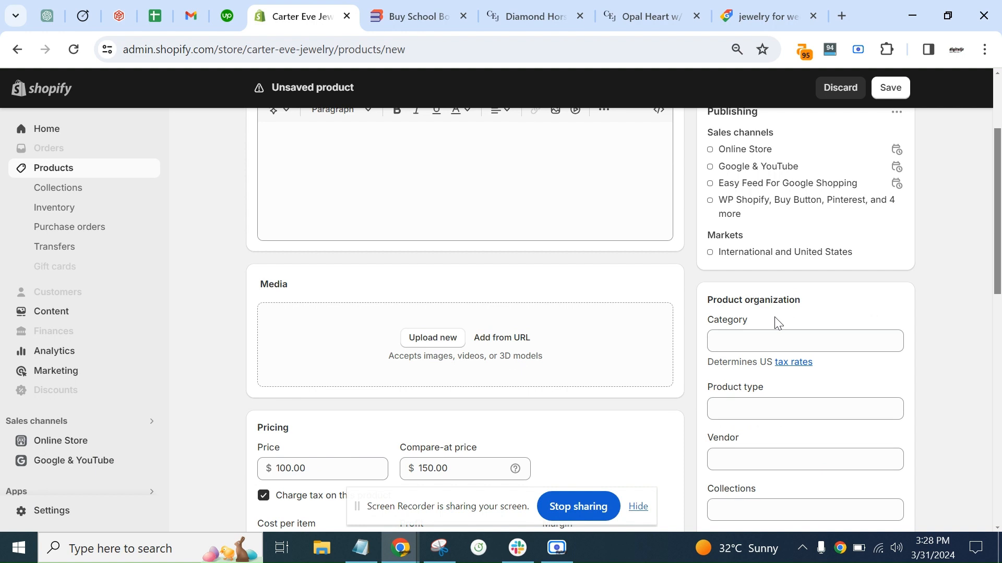
{"action": "left_click", "coordinate": [767, 415]}
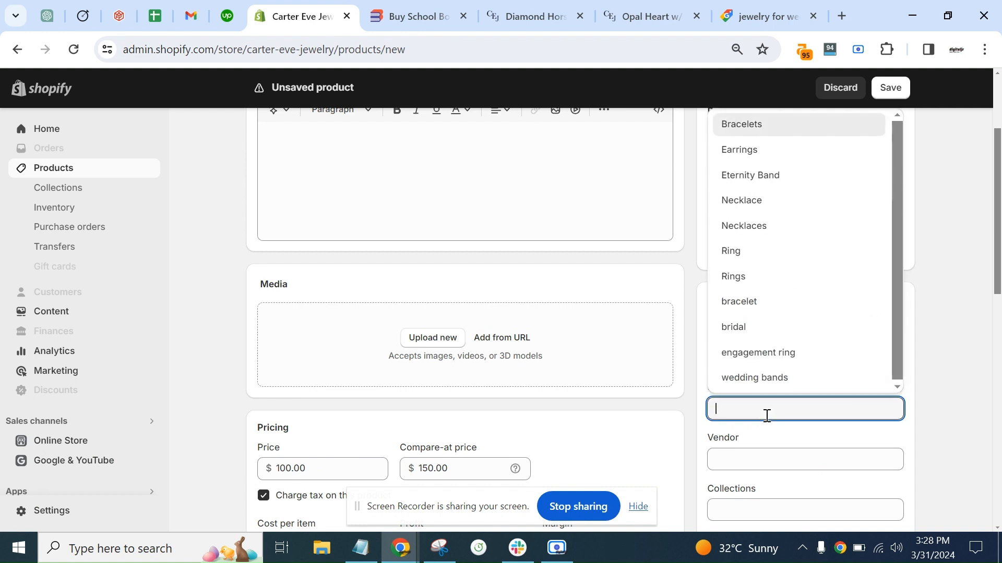
{"action": "scroll", "coordinate": [767, 295], "scroll_direction": "up", "scroll_amount": 1}
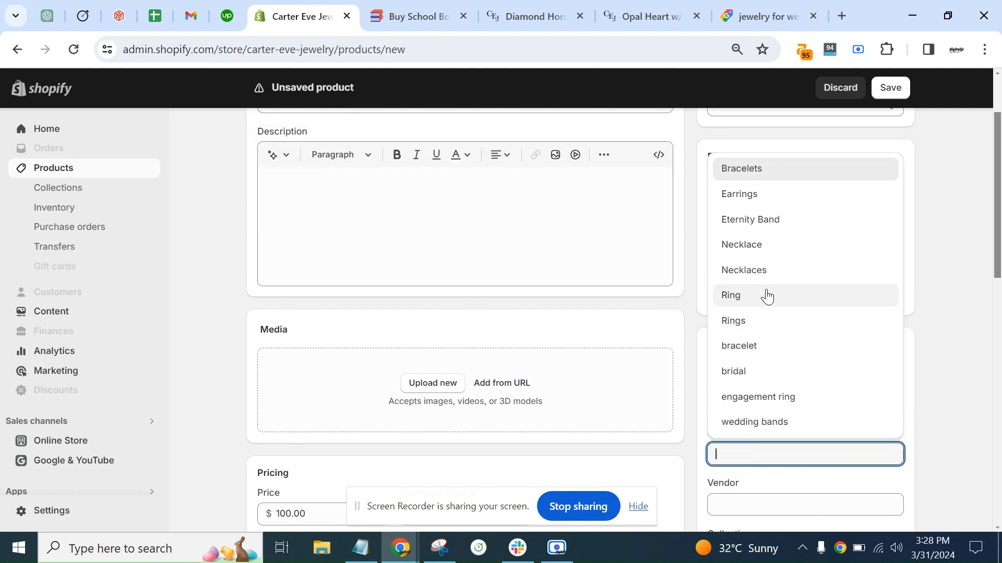
{"action": "left_click", "coordinate": [935, 373]}
{"action": "left_click", "coordinate": [835, 387]}
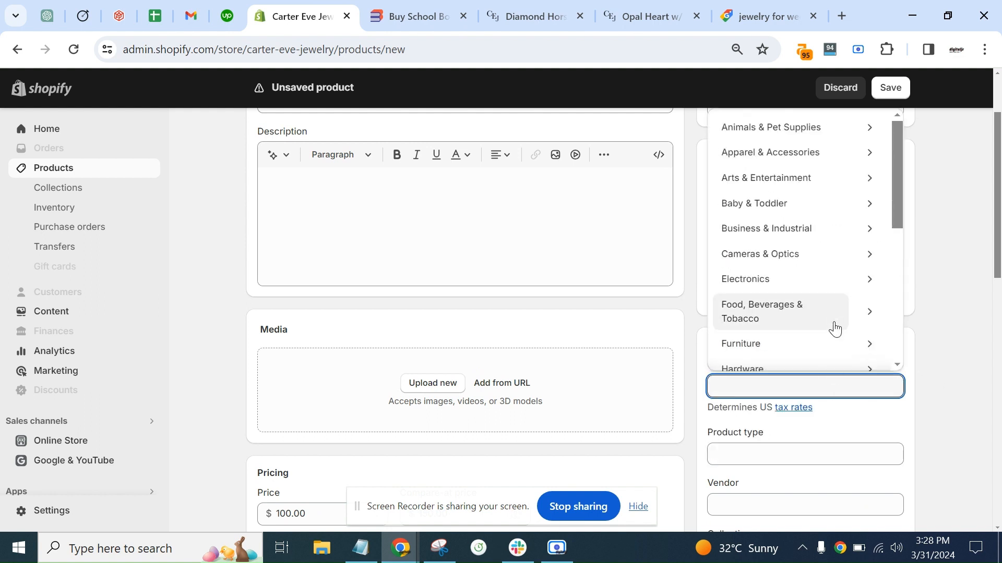
{"action": "scroll", "coordinate": [832, 316], "scroll_direction": "up", "scroll_amount": 2}
{"action": "scroll", "coordinate": [831, 316], "scroll_direction": "down", "scroll_amount": 1}
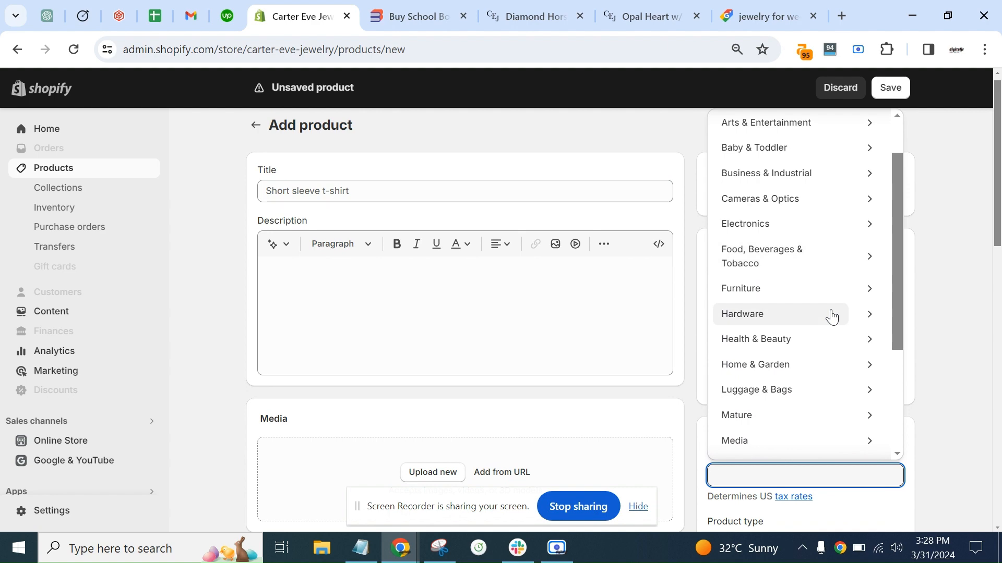
{"action": "left_click", "coordinate": [936, 371]}
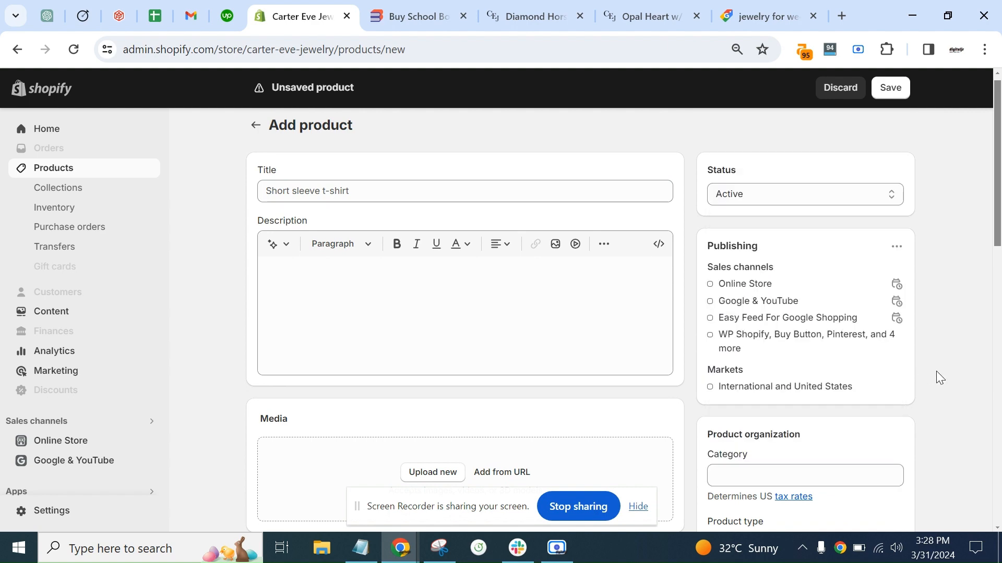
Step: Examine the vendor, collection and tag choices available for the new product
{"action": "scroll", "coordinate": [936, 371], "scroll_direction": "down", "scroll_amount": 5}
{"action": "left_click", "coordinate": [830, 331]}
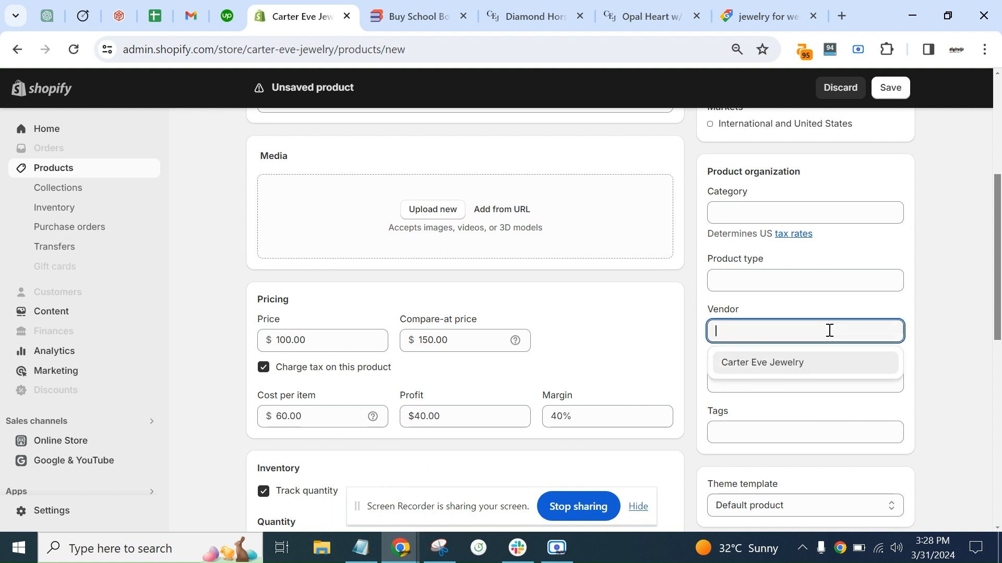
{"action": "left_click", "coordinate": [933, 329]}
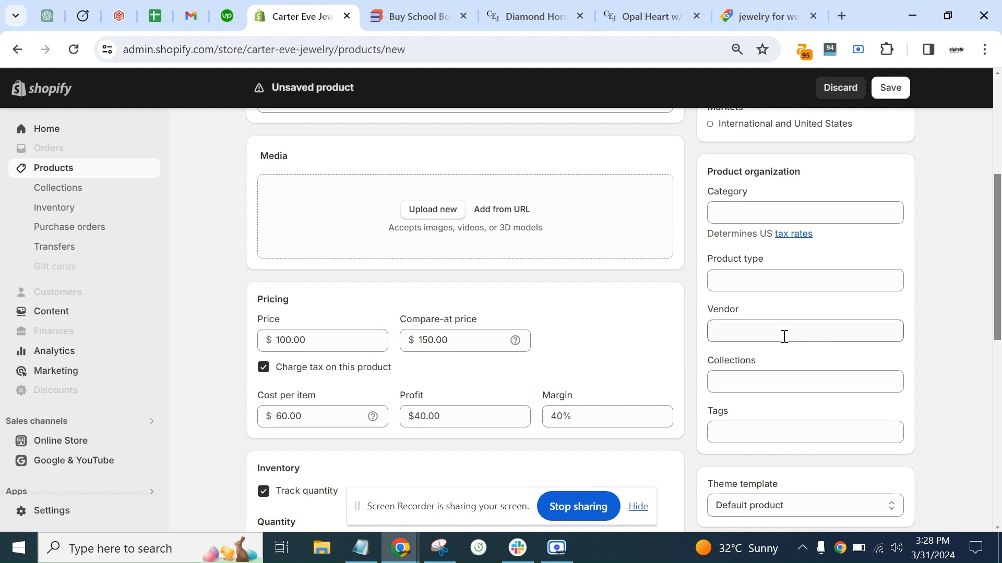
{"action": "left_click", "coordinate": [755, 378]}
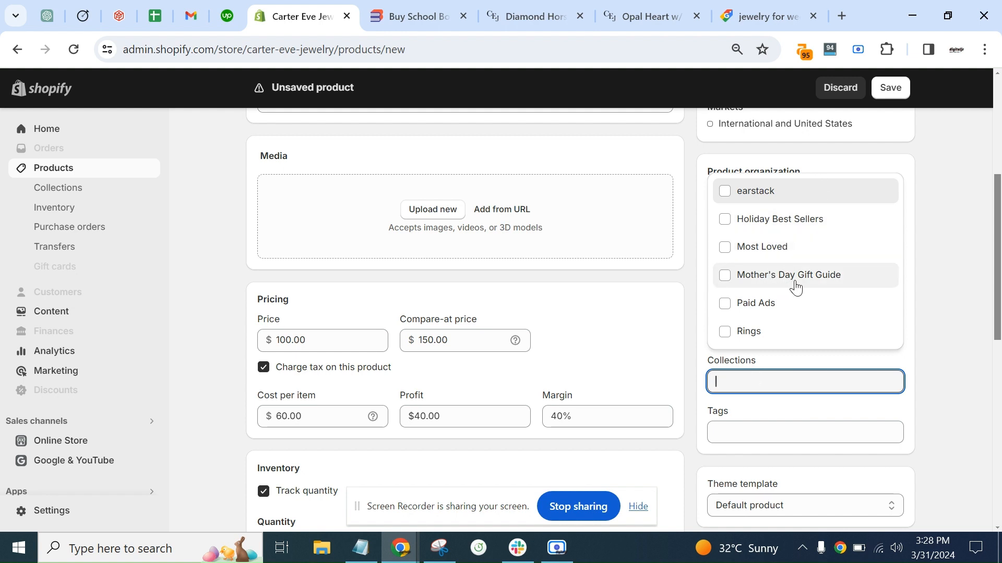
{"action": "left_click", "coordinate": [933, 368]}
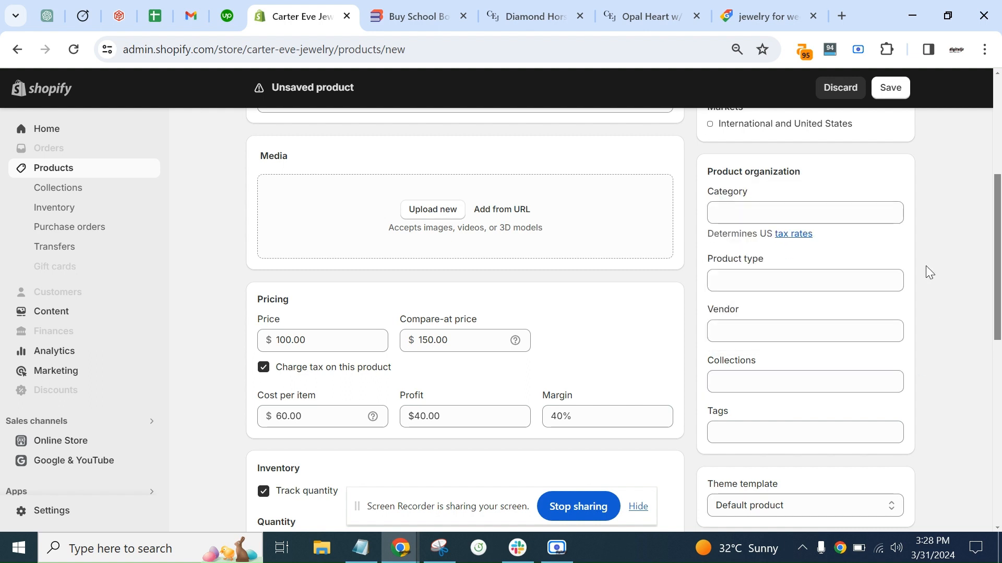
{"action": "scroll", "coordinate": [925, 268], "scroll_direction": "down", "scroll_amount": 3}
{"action": "left_click", "coordinate": [865, 259]}
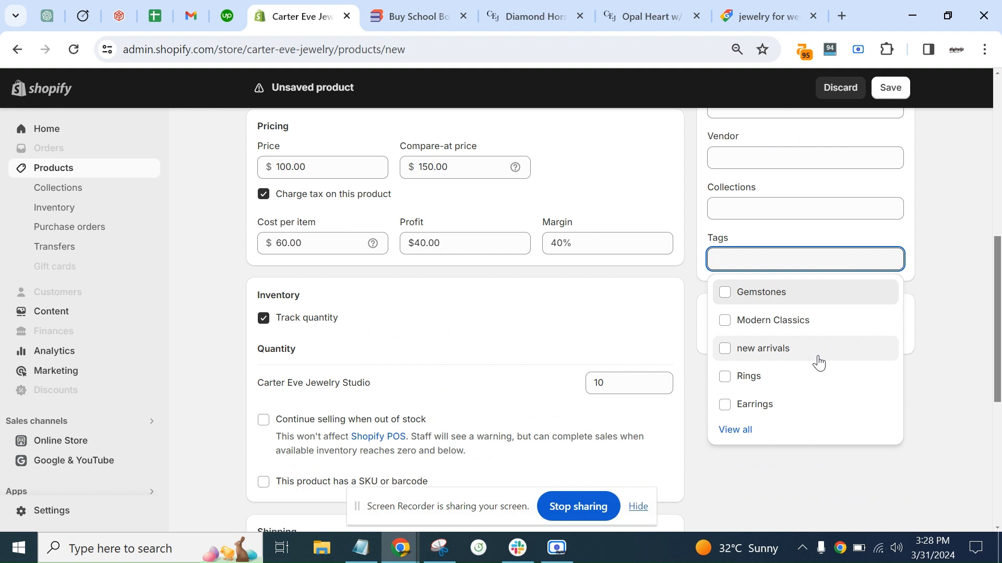
{"action": "left_click", "coordinate": [924, 354]}
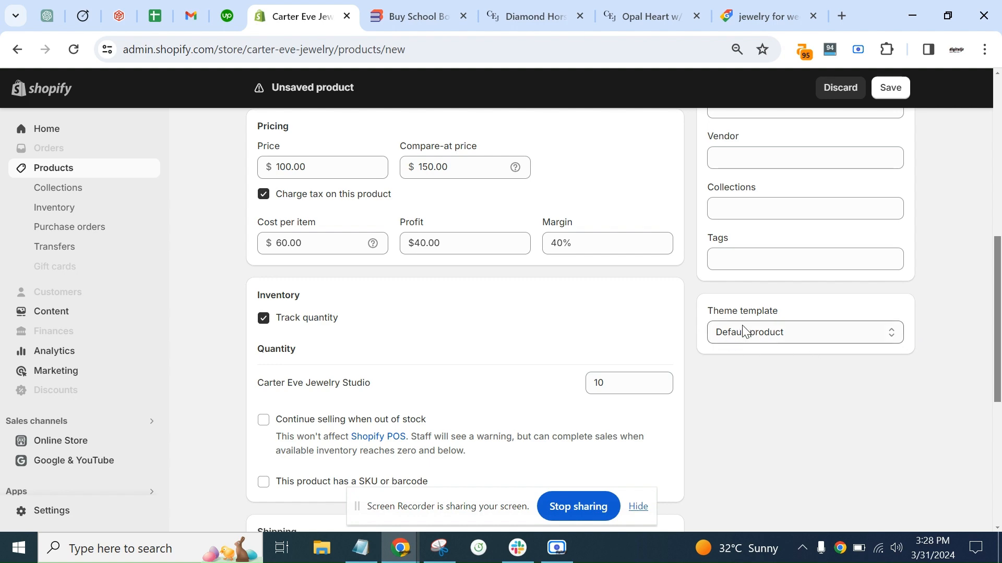
Step: View the Opal Heart w/ Diamond Halo Ring storefront page and examine the theme template choices for the new product
{"action": "left_click", "coordinate": [610, 12]}
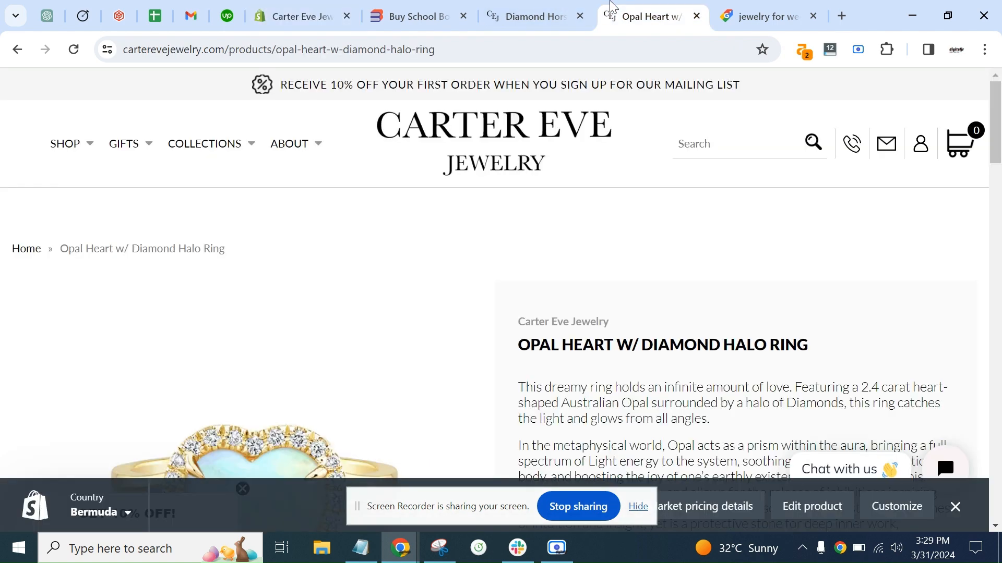
{"action": "scroll", "coordinate": [476, 248], "scroll_direction": "down", "scroll_amount": 10}
{"action": "scroll", "coordinate": [476, 248], "scroll_direction": "up", "scroll_amount": 10}
{"action": "left_click", "coordinate": [309, 24]}
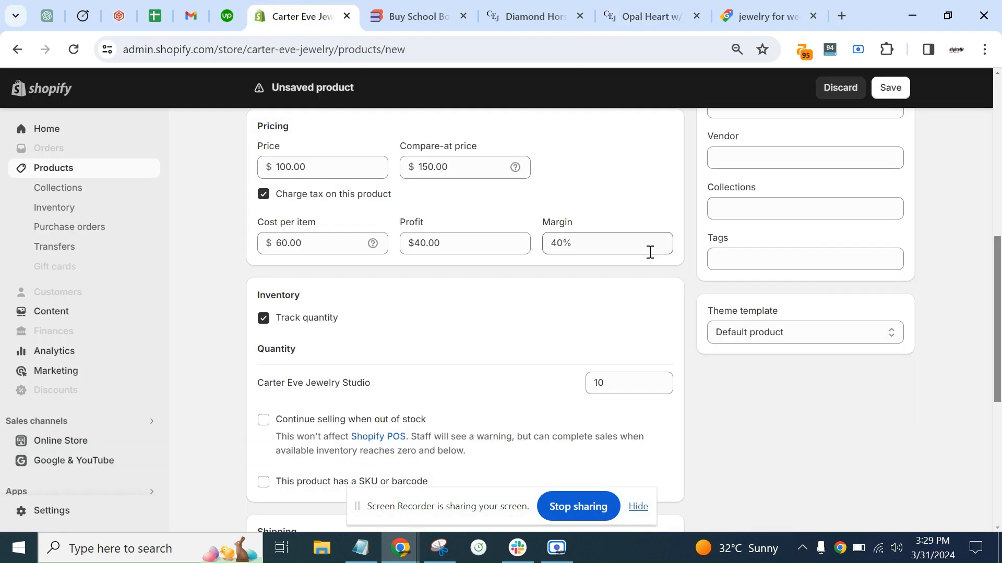
{"action": "left_click", "coordinate": [789, 332]}
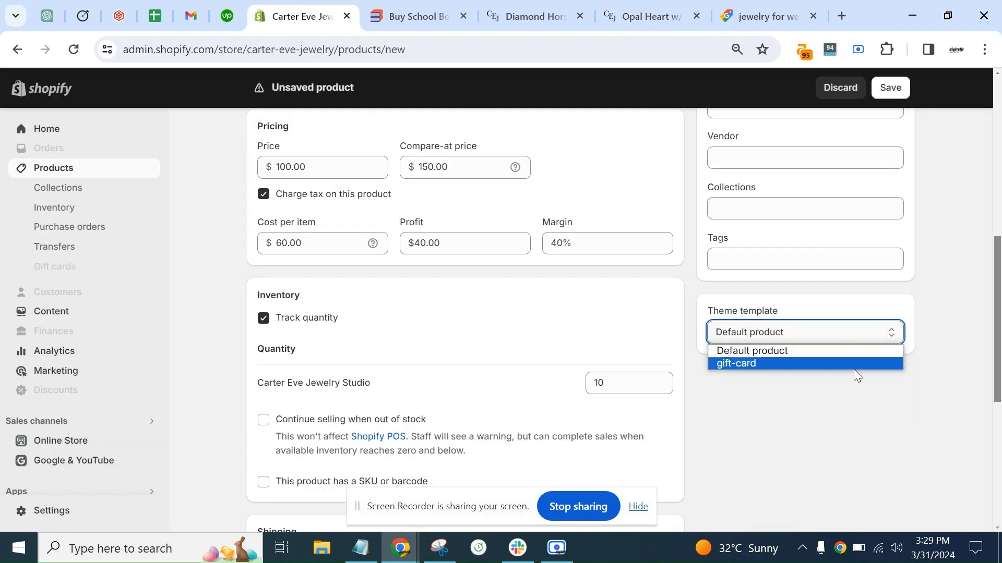
{"action": "left_click", "coordinate": [957, 314]}
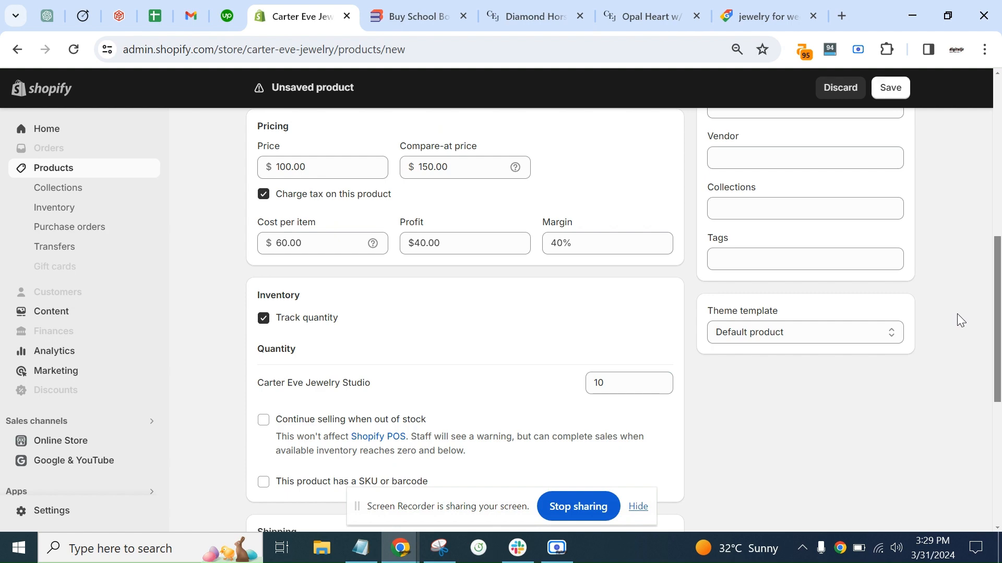
Step: Add a variant option named Size to the new product
{"action": "scroll", "coordinate": [956, 314], "scroll_direction": "down", "scroll_amount": 5}
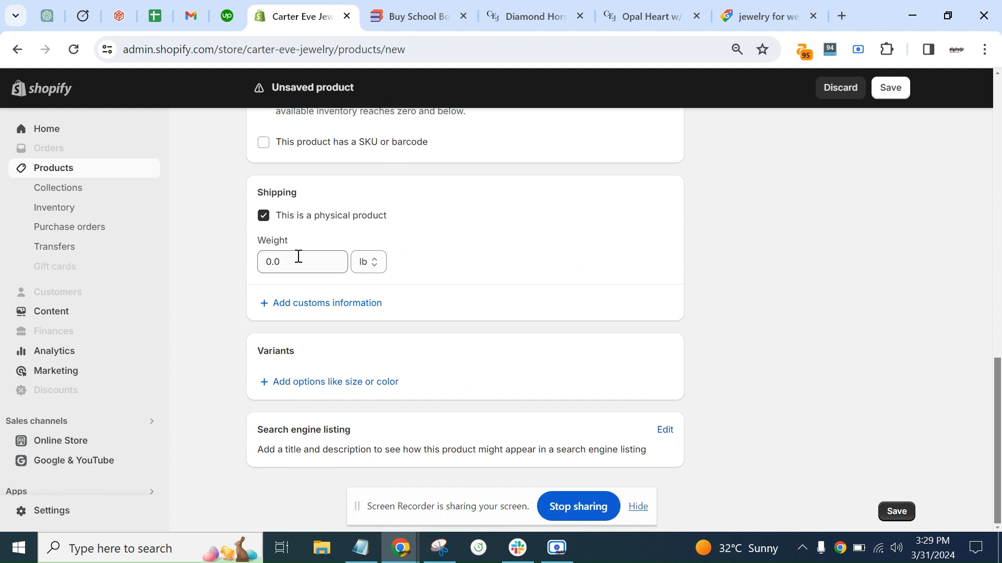
{"action": "scroll", "coordinate": [299, 256], "scroll_direction": "up", "scroll_amount": 15}
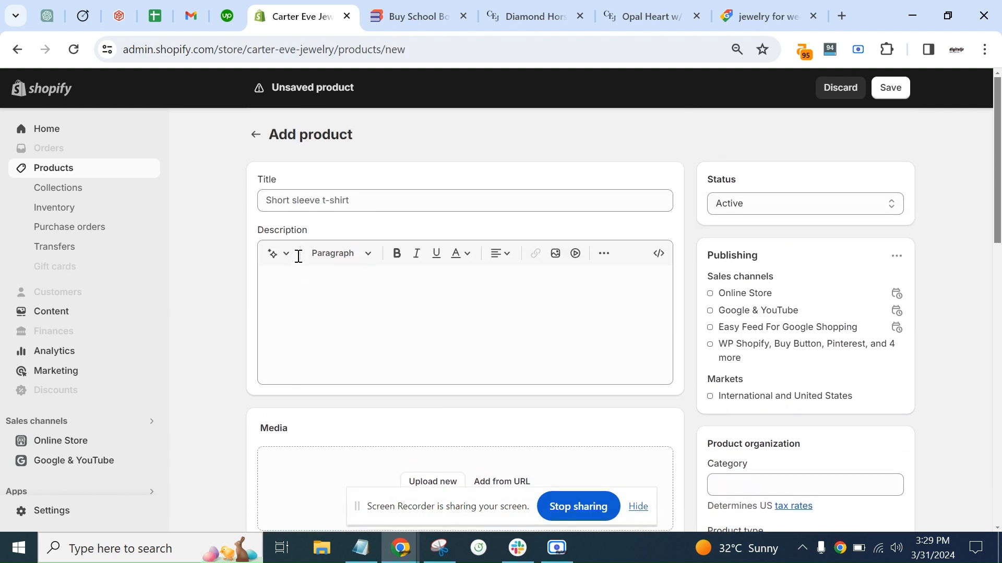
{"action": "scroll", "coordinate": [299, 256], "scroll_direction": "down", "scroll_amount": 15}
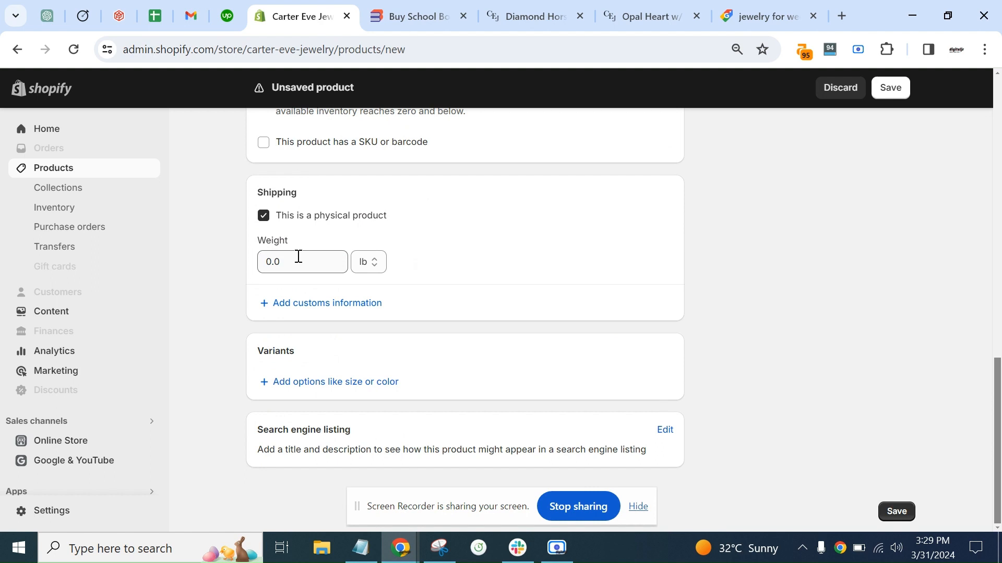
{"action": "left_click", "coordinate": [313, 383]}
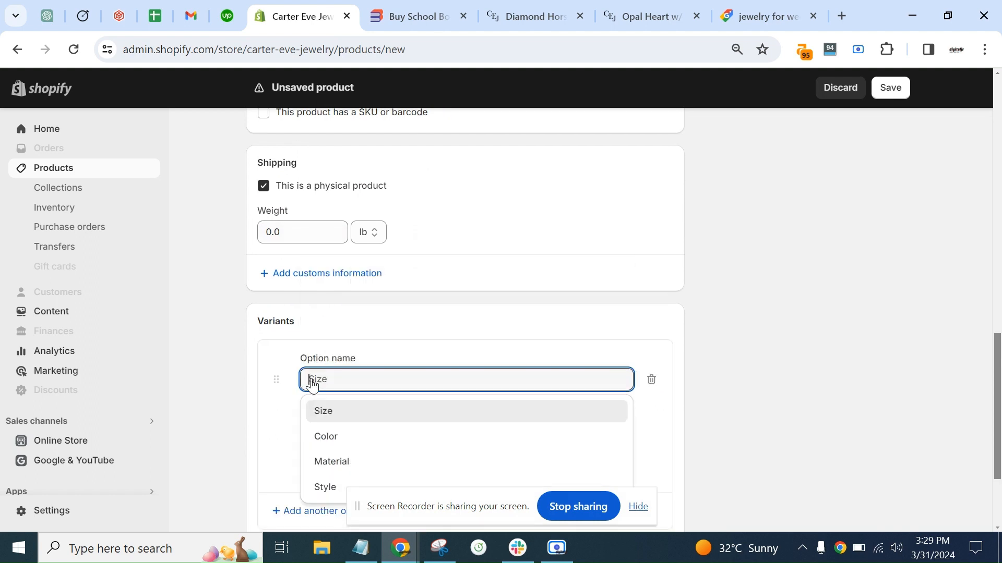
{"action": "scroll", "coordinate": [313, 384], "scroll_direction": "down", "scroll_amount": 2}
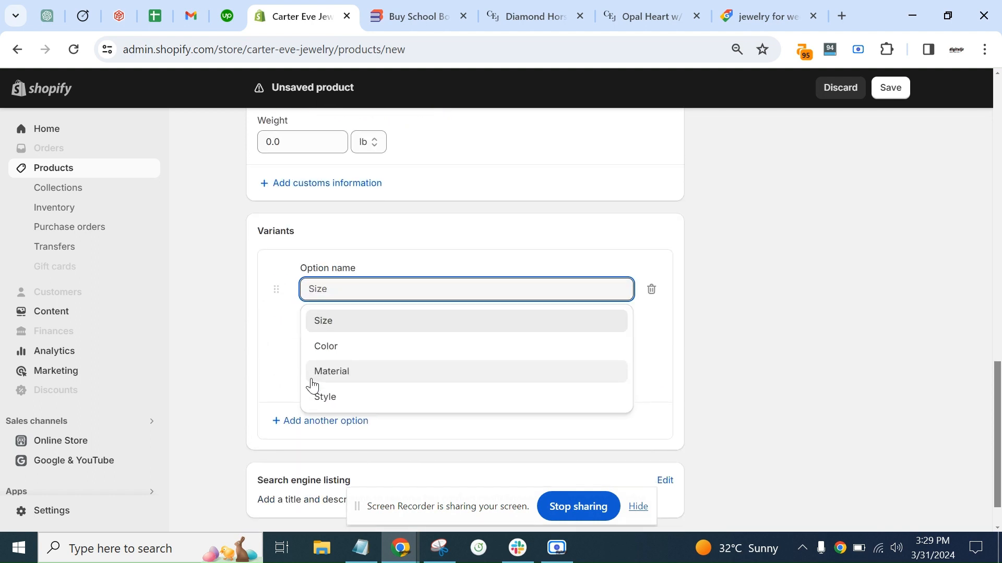
{"action": "left_click", "coordinate": [396, 328]}
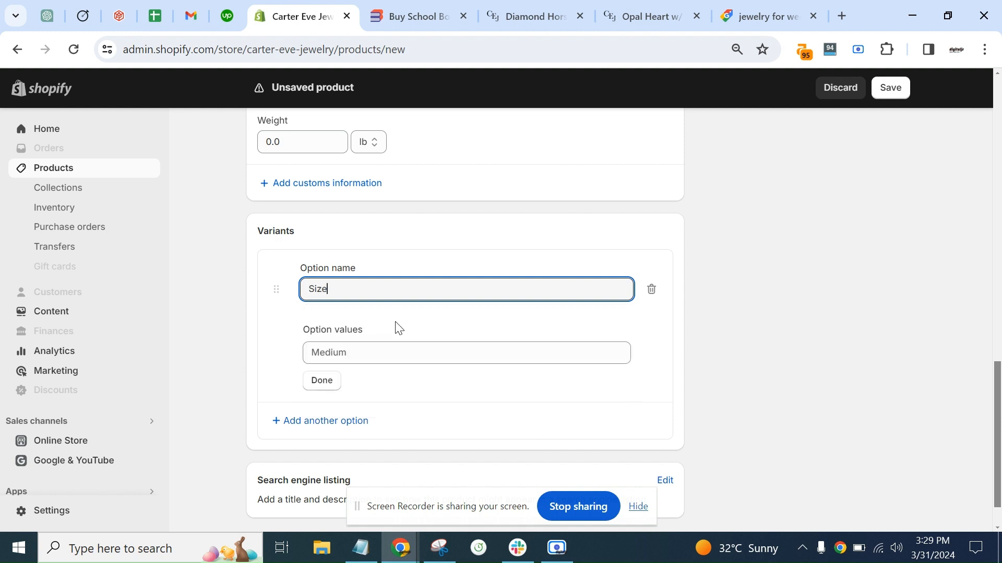
{"action": "left_click", "coordinate": [376, 357]}
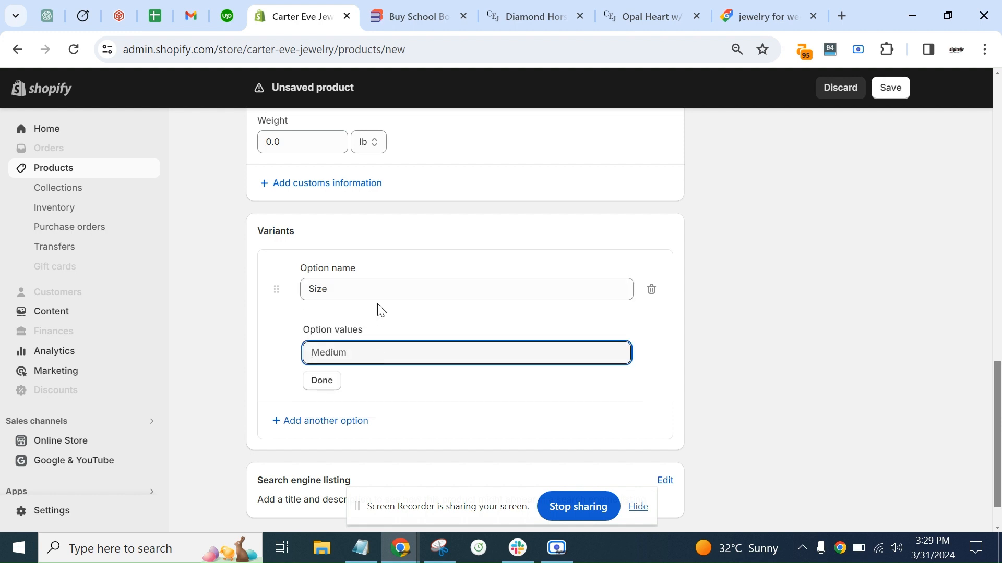
Step: Change the variant option's name to Color
{"action": "left_click", "coordinate": [383, 290]}
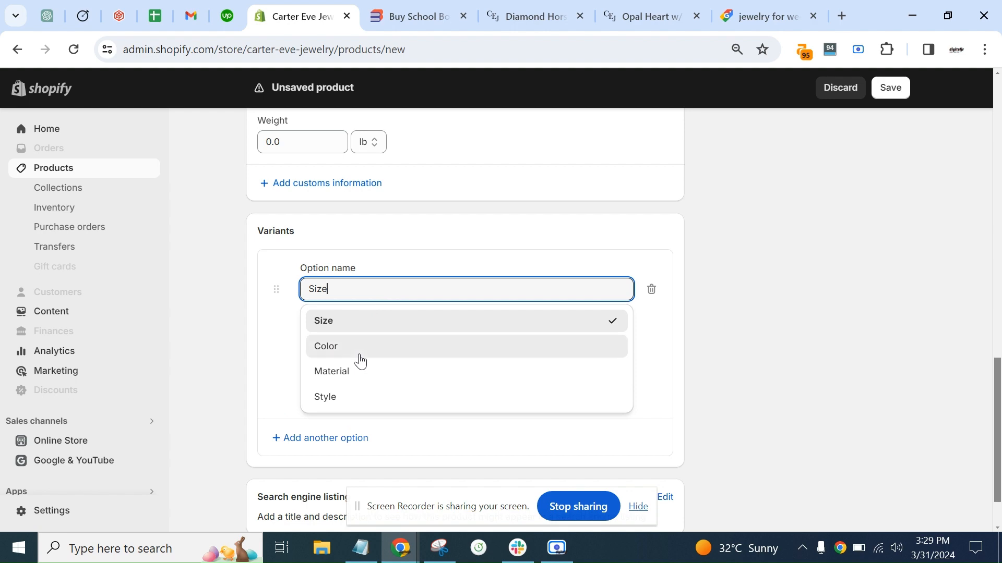
{"action": "left_click", "coordinate": [360, 356]}
{"action": "left_click", "coordinate": [360, 354]}
{"action": "scroll", "coordinate": [359, 353], "scroll_direction": "up", "scroll_amount": 2}
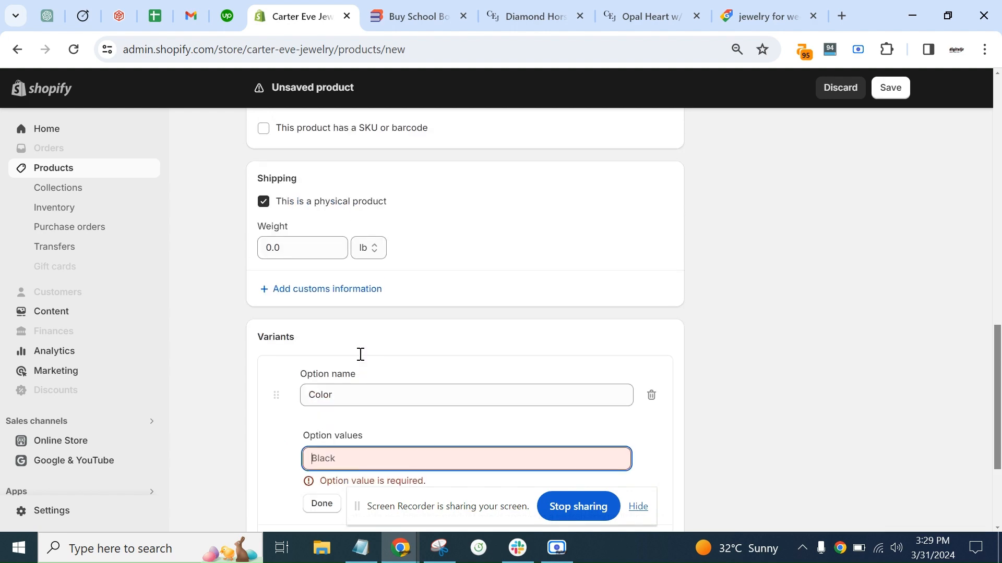
Step: Examine the precious metal and ring size options on the Diamond Horse Shoe Ring storefront page and return to the unsaved product
{"action": "left_click", "coordinate": [504, 26]}
{"action": "scroll", "coordinate": [438, 286], "scroll_direction": "down", "scroll_amount": 8}
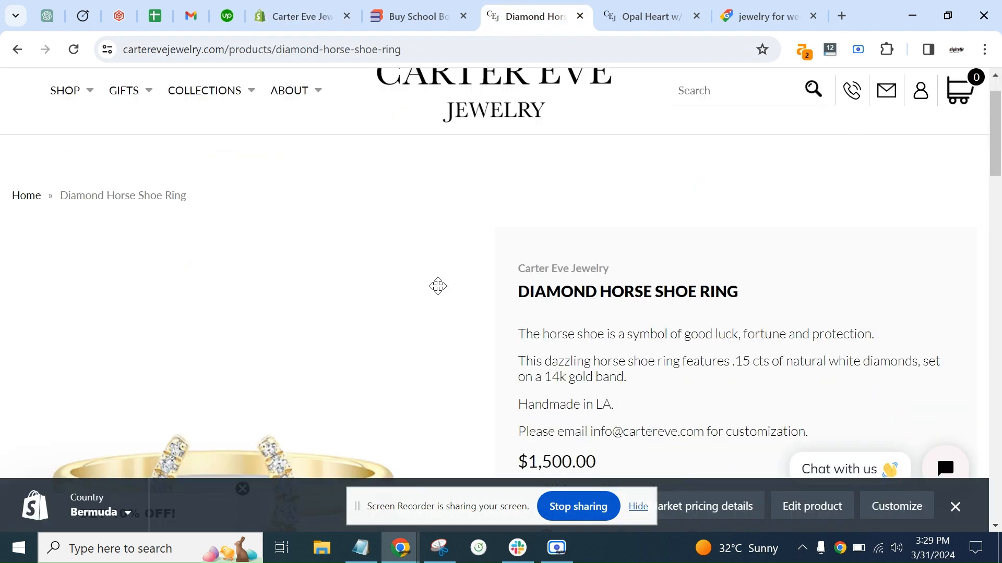
{"action": "scroll", "coordinate": [438, 286], "scroll_direction": "up", "scroll_amount": 3}
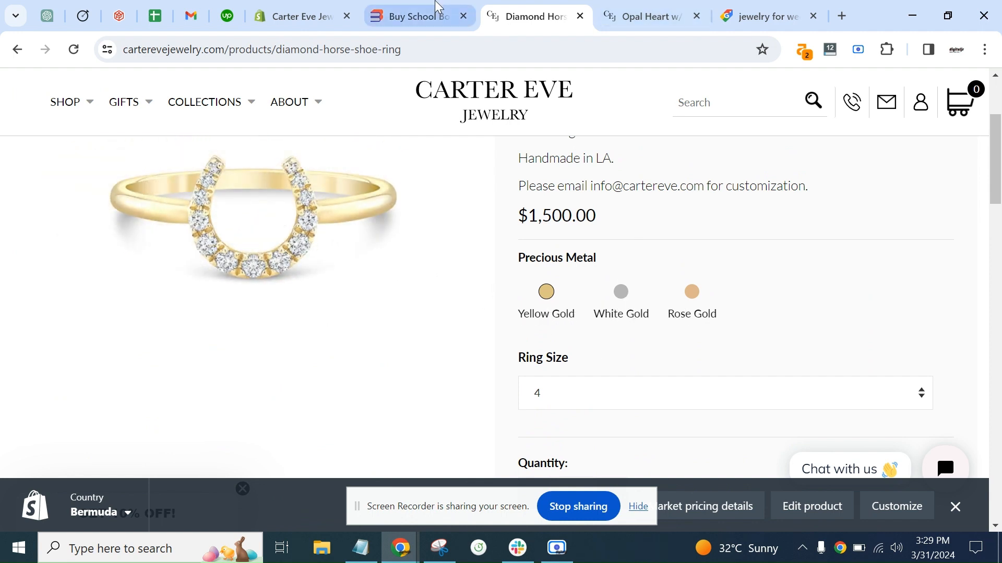
{"action": "left_click", "coordinate": [297, 16]}
Step: Change the variant option's name to Material
{"action": "scroll", "coordinate": [392, 436], "scroll_direction": "down", "scroll_amount": 3}
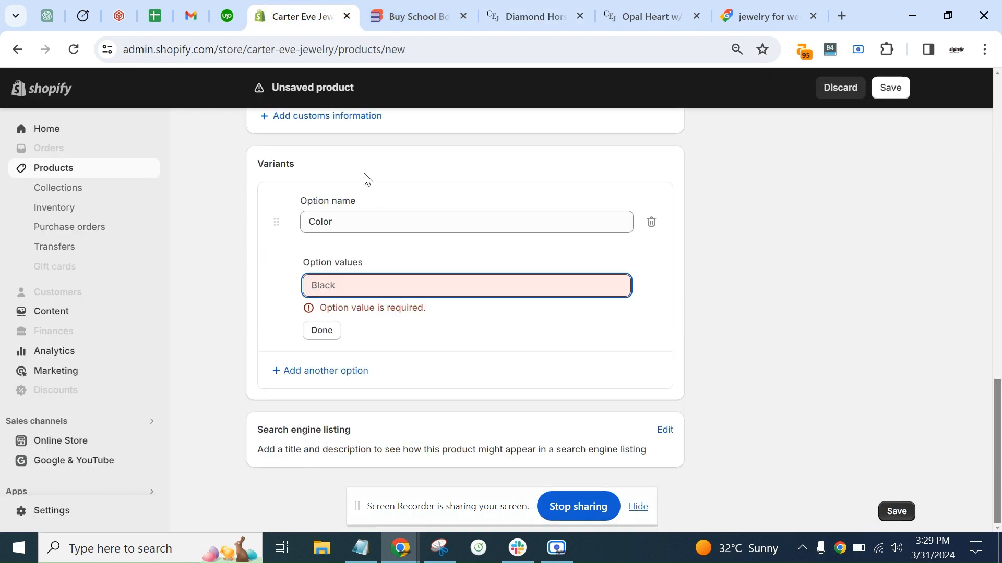
{"action": "left_click", "coordinate": [362, 228]}
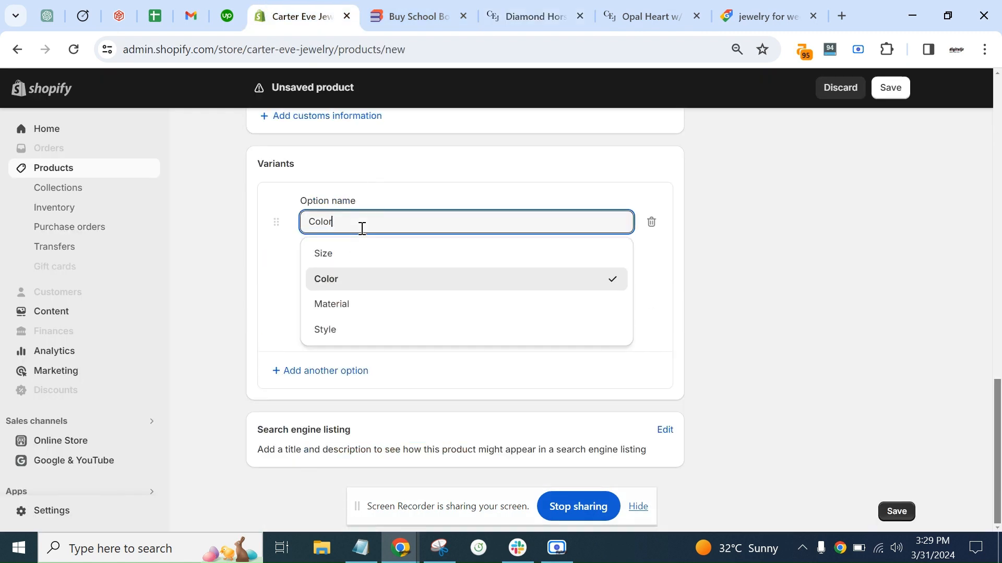
{"action": "left_click", "coordinate": [379, 306]}
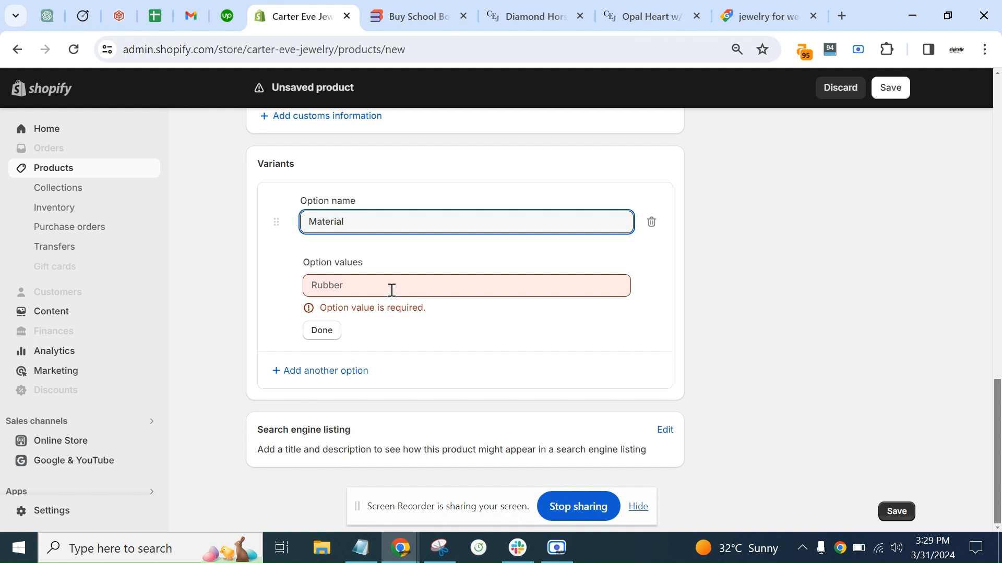
{"action": "left_click", "coordinate": [392, 291]}
Step: Change the variant option's name to Style
{"action": "left_click", "coordinate": [436, 220]}
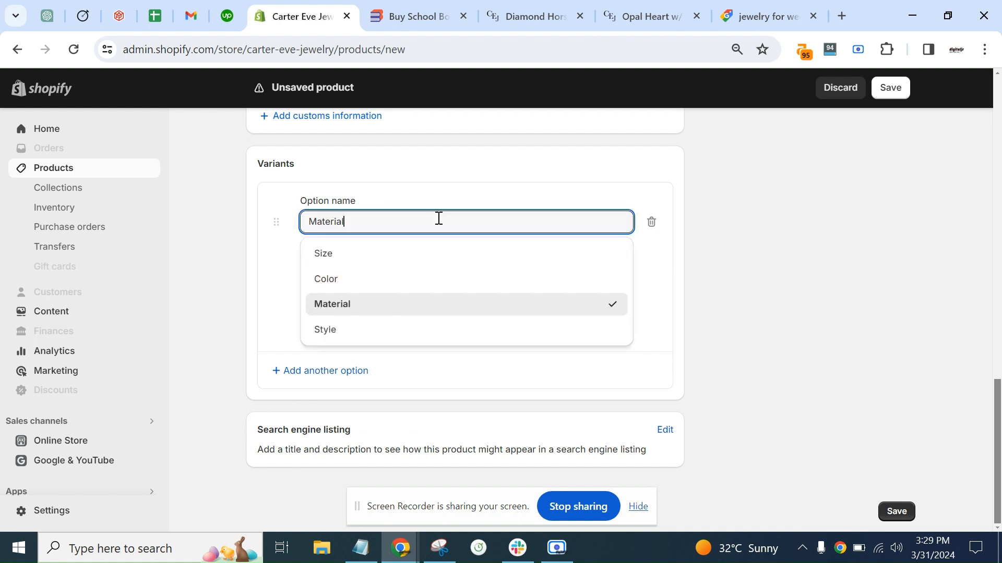
{"action": "left_click", "coordinate": [355, 336]}
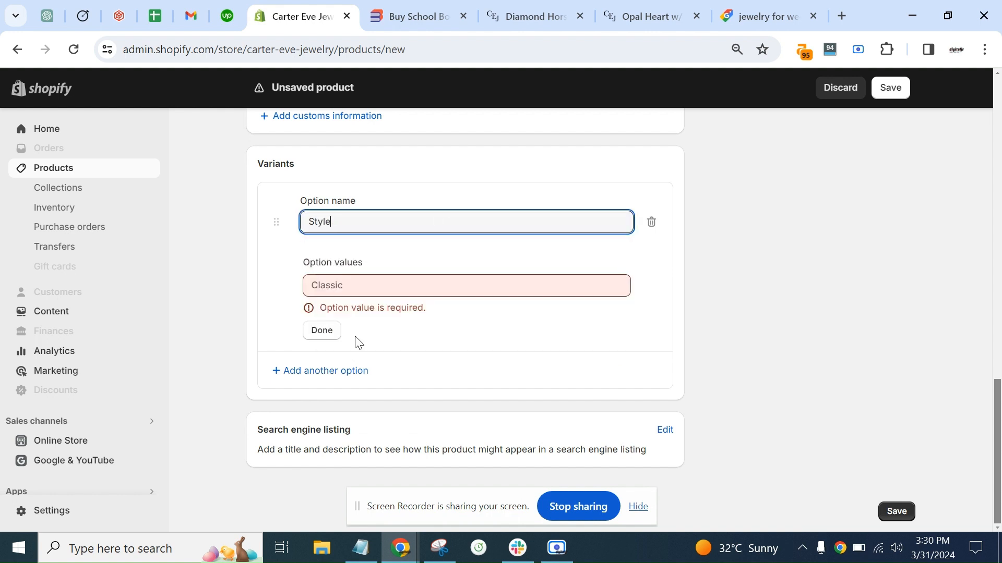
{"action": "left_click", "coordinate": [432, 289]}
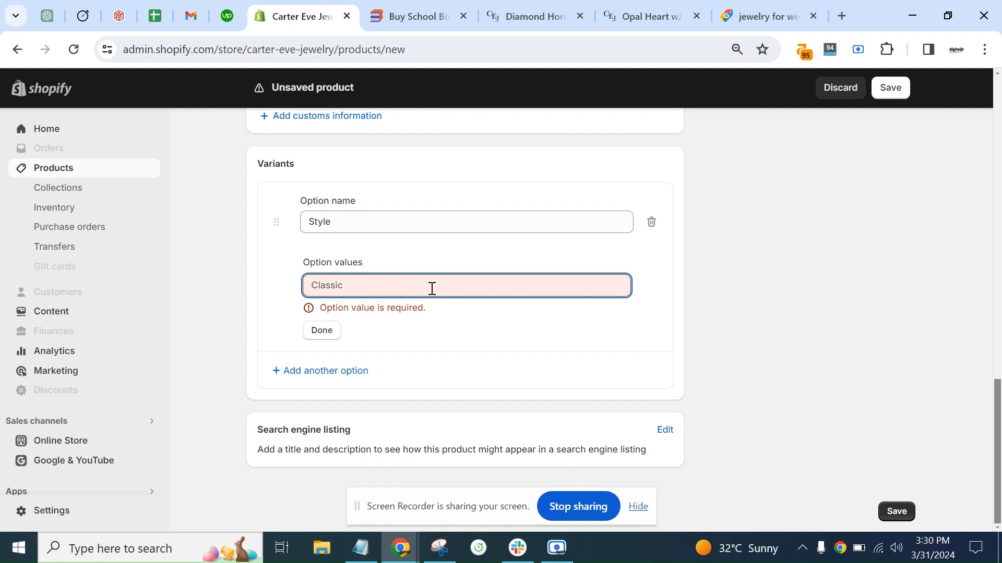
Step: Open the new product's search engine listing for editing and return to the beginning of the product form
{"action": "left_click", "coordinate": [672, 440]}
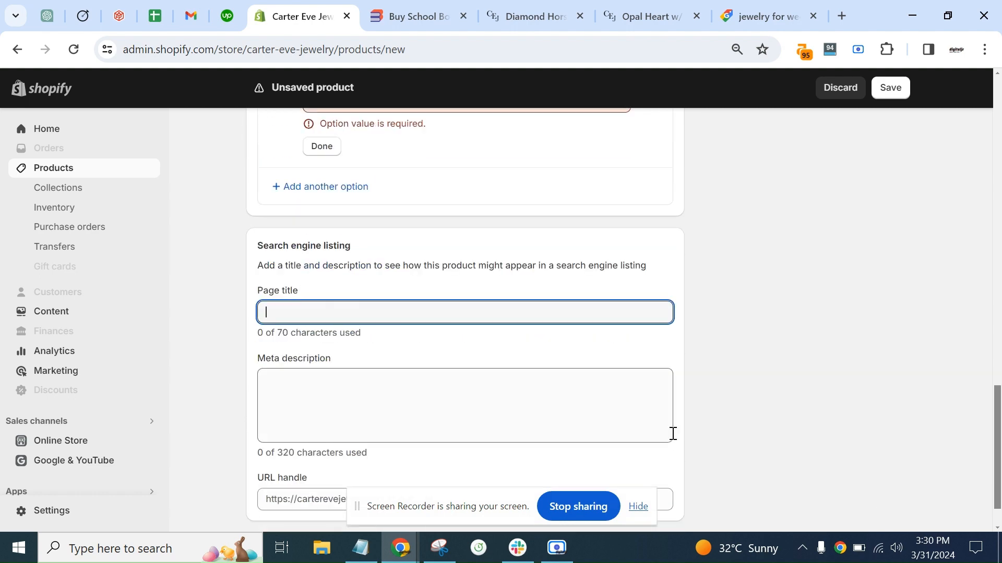
{"action": "scroll", "coordinate": [673, 434], "scroll_direction": "up", "scroll_amount": 20}
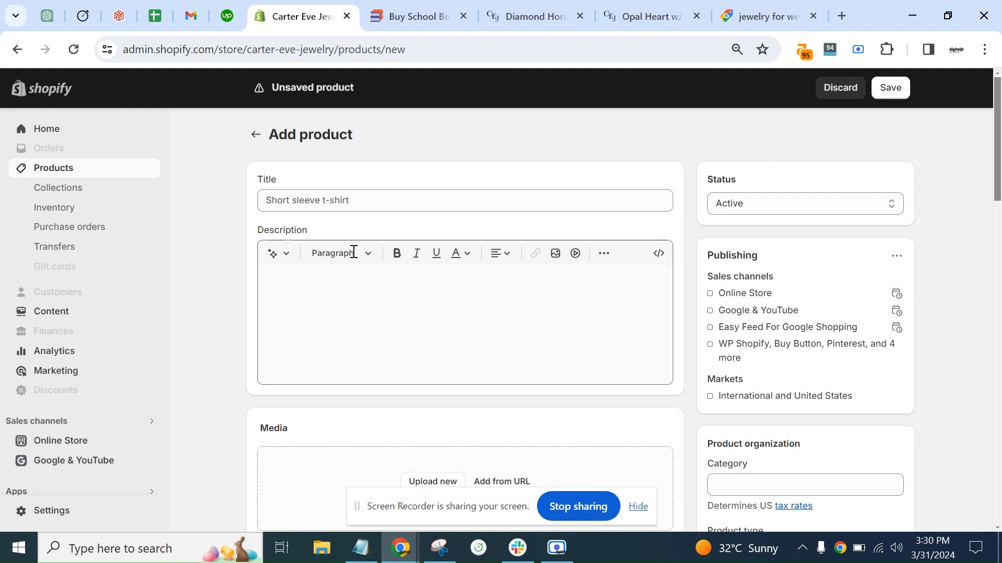
Step: Compare the new product's title field with the page title field in its search engine listing
{"action": "left_click", "coordinate": [365, 199]}
{"action": "scroll", "coordinate": [365, 199], "scroll_direction": "down", "scroll_amount": 20}
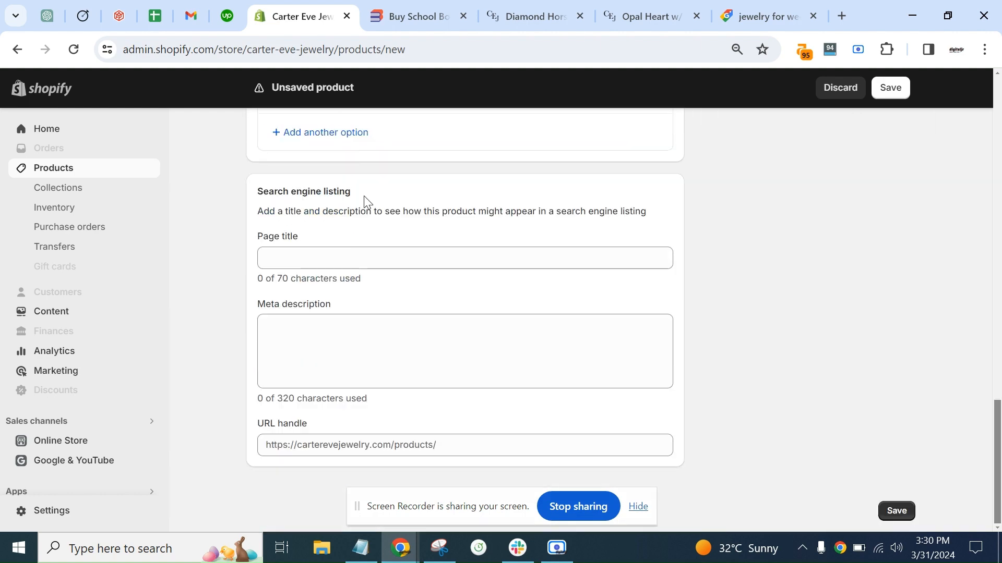
{"action": "scroll", "coordinate": [364, 201], "scroll_direction": "up", "scroll_amount": 20}
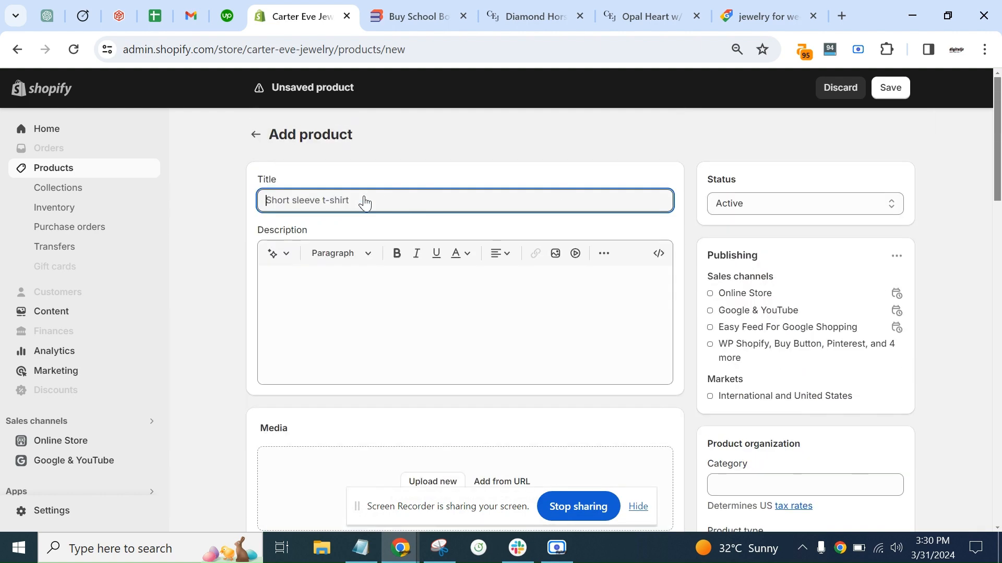
Step: Examine the product title and description on the Opal Heart w/ Diamond Halo Ring storefront page
{"action": "left_click", "coordinate": [637, 7]}
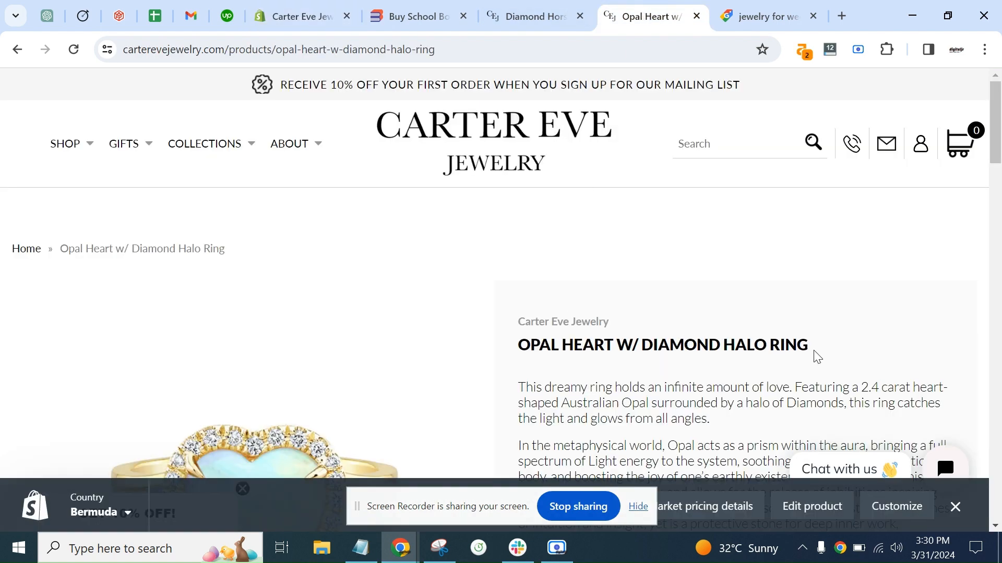
{"action": "scroll", "coordinate": [812, 354], "scroll_direction": "down", "scroll_amount": 7}
{"action": "scroll", "coordinate": [812, 354], "scroll_direction": "up", "scroll_amount": 5}
{"action": "scroll", "coordinate": [816, 358], "scroll_direction": "down", "scroll_amount": 3}
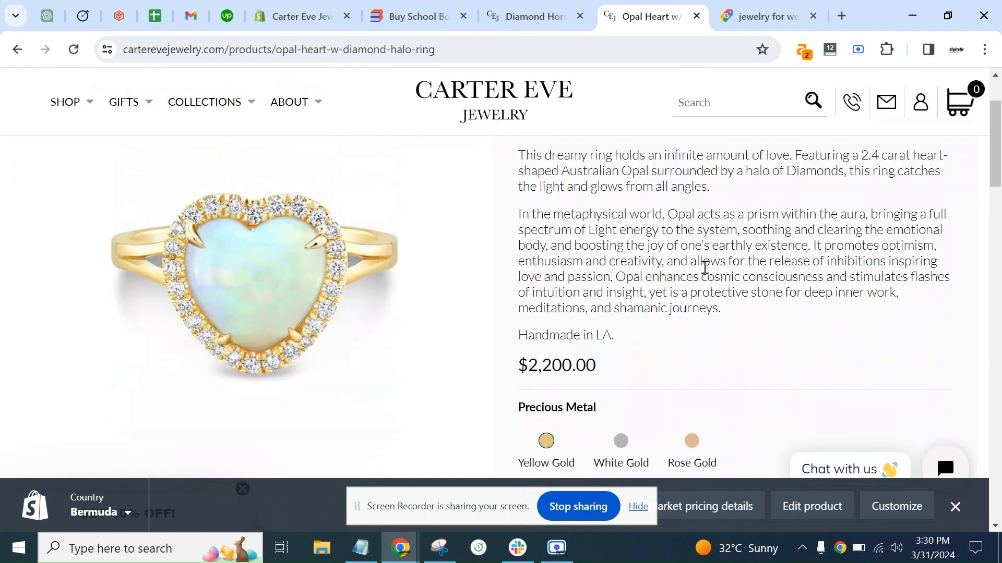
Step: Return to the unsaved product and activate the page title field in its search engine listing
{"action": "left_click", "coordinate": [312, 18]}
{"action": "scroll", "coordinate": [383, 381], "scroll_direction": "down", "scroll_amount": 15}
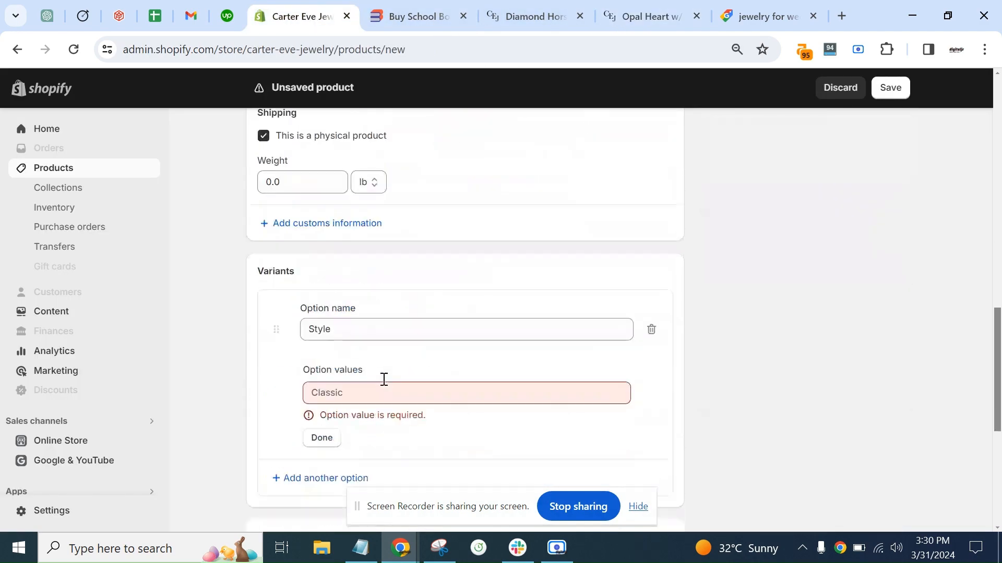
{"action": "left_click", "coordinate": [307, 283]}
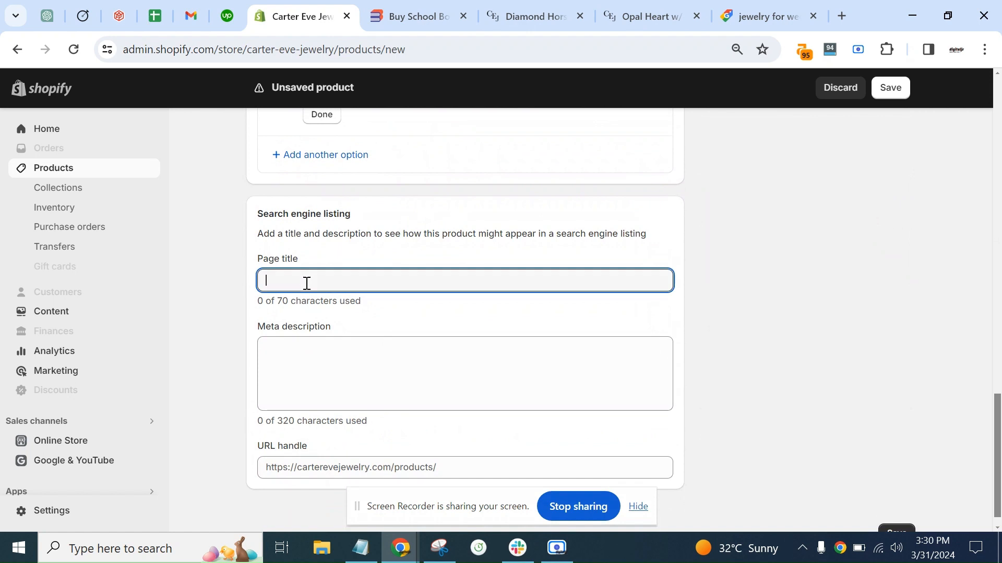
{"action": "left_click_drag", "start_coordinate": [299, 259], "coordinate": [261, 265]}
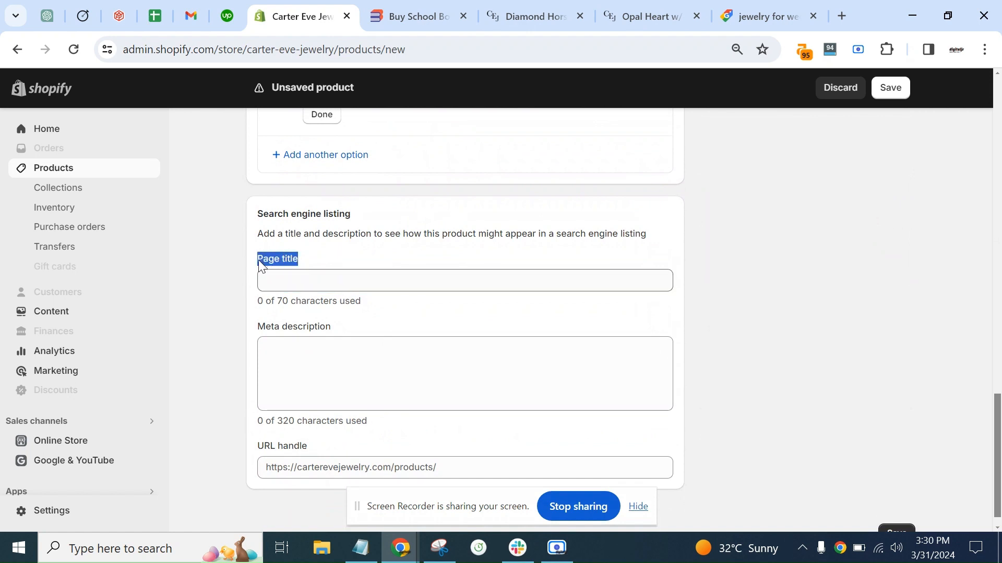
{"action": "left_click", "coordinate": [270, 280]}
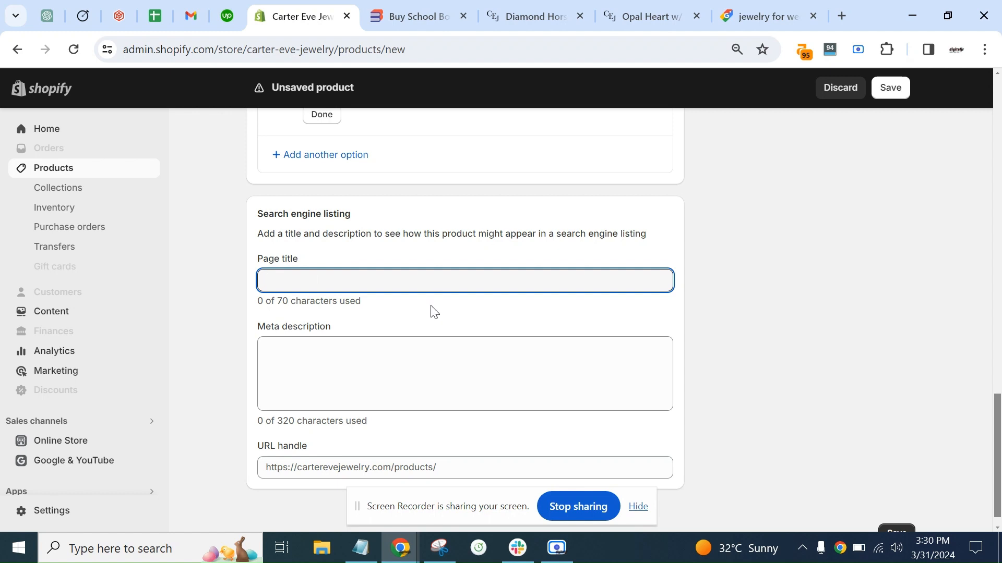
Step: Switch to the Google search for "jewelry for wedding", show all web results and examine their titles and descriptions
{"action": "left_click", "coordinate": [755, 30]}
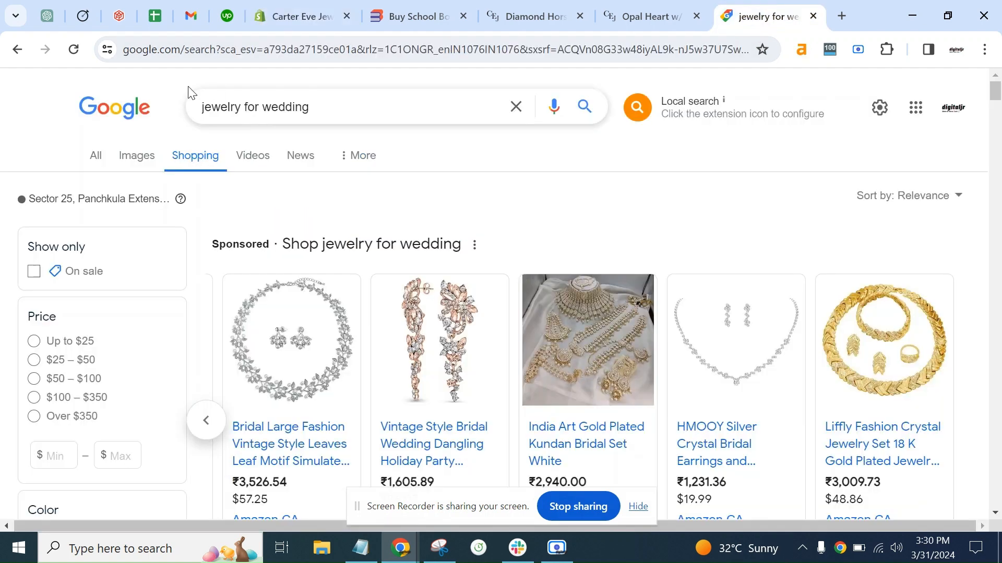
{"action": "left_click", "coordinate": [93, 157]}
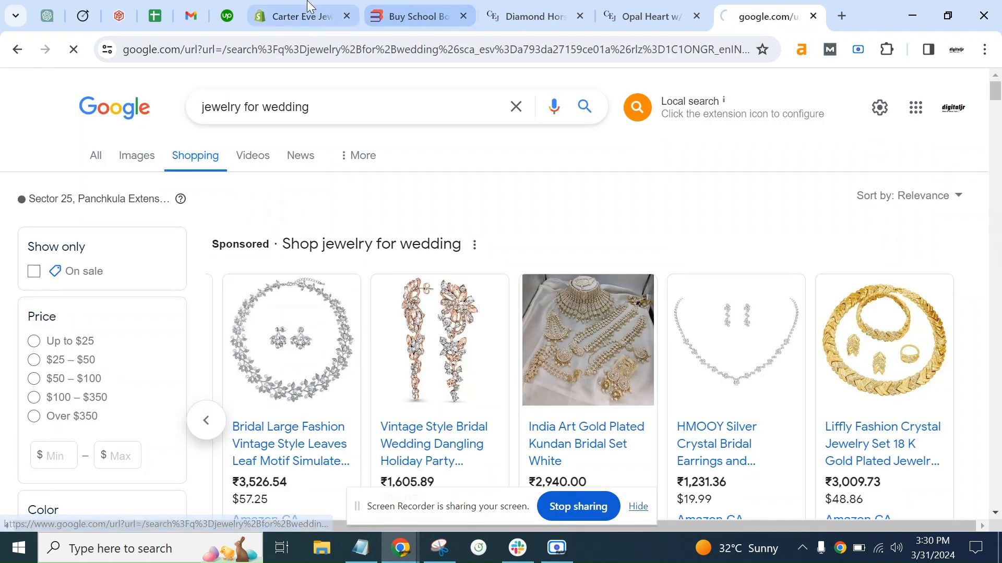
{"action": "left_click", "coordinate": [300, 16]}
{"action": "left_click", "coordinate": [791, 13]}
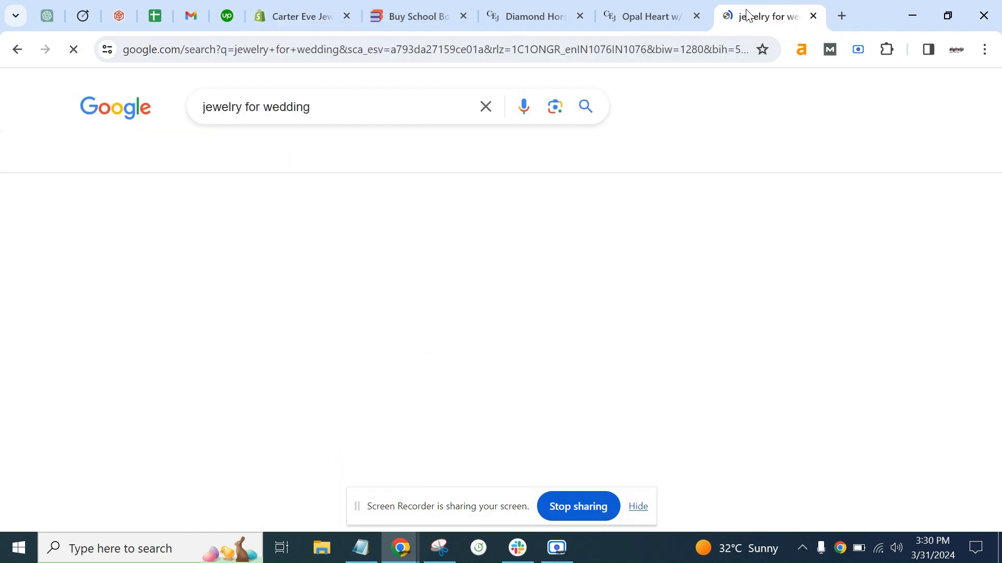
{"action": "scroll", "coordinate": [452, 345], "scroll_direction": "down", "scroll_amount": 6}
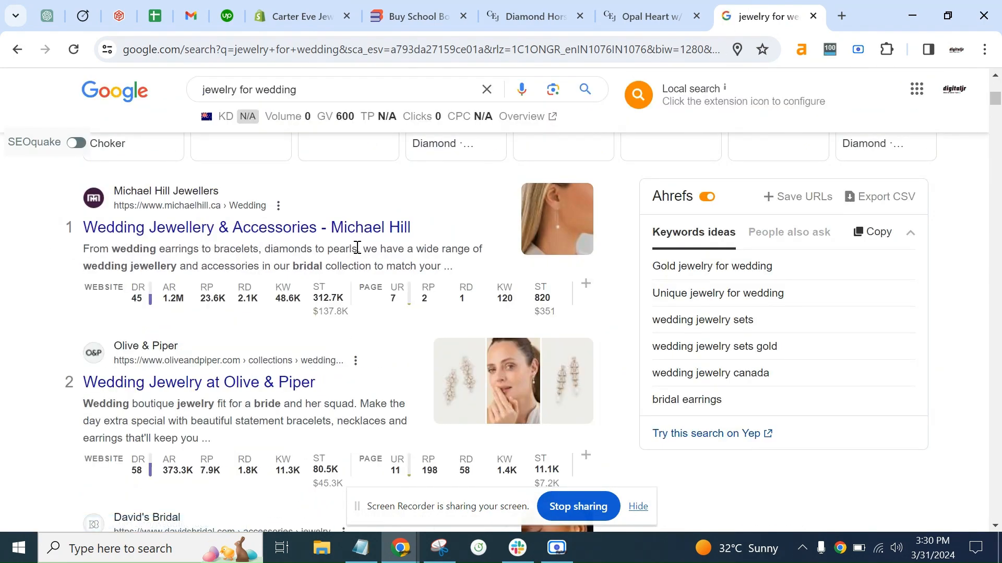
{"action": "scroll", "coordinate": [357, 248], "scroll_direction": "down", "scroll_amount": 5}
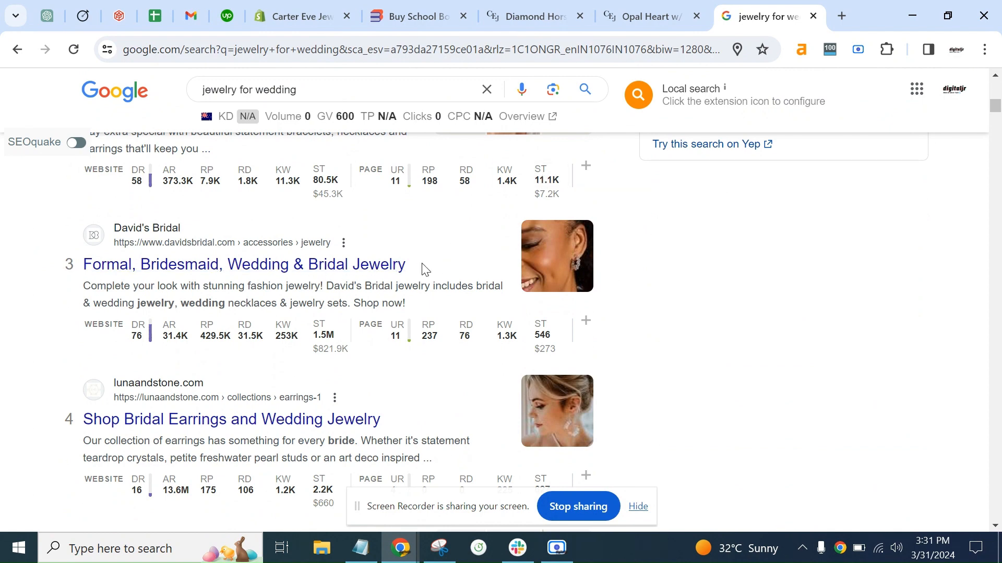
Step: Open the David's Bridal result "Formal, Bridesmaid, Wedding & Bridal Jewelry" and look through its jewelry page
{"action": "left_click", "coordinate": [389, 270]}
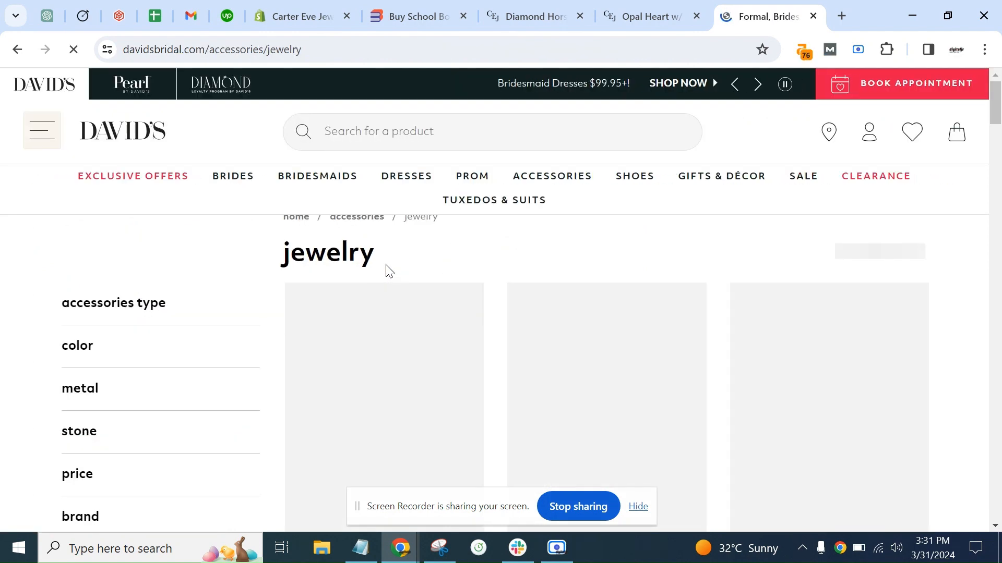
{"action": "scroll", "coordinate": [386, 272], "scroll_direction": "down", "scroll_amount": 4}
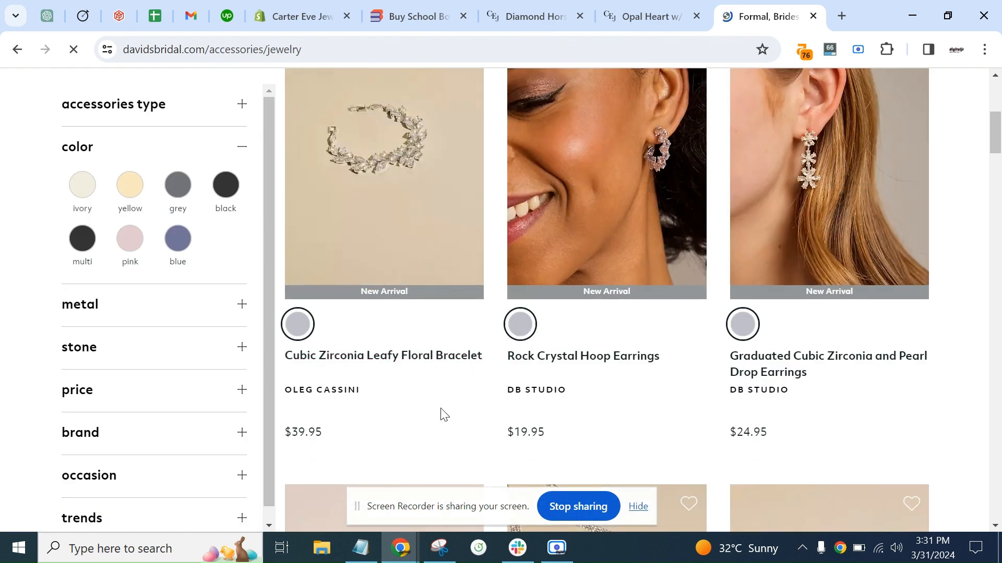
{"action": "scroll", "coordinate": [441, 415], "scroll_direction": "down", "scroll_amount": 3}
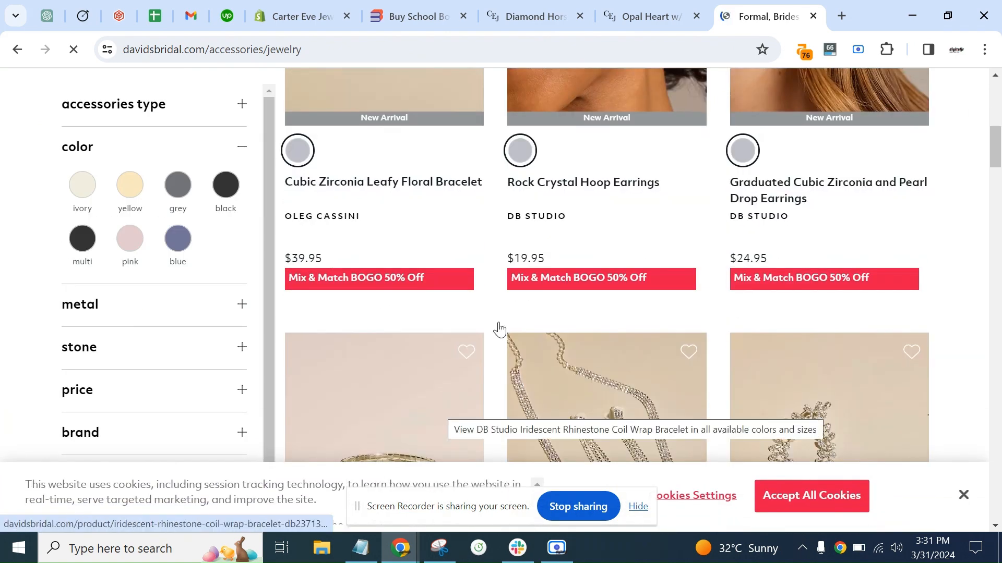
Step: Return to the unsaved product and compare its main description field with the search engine listing's meta description field
{"action": "left_click", "coordinate": [302, 6]}
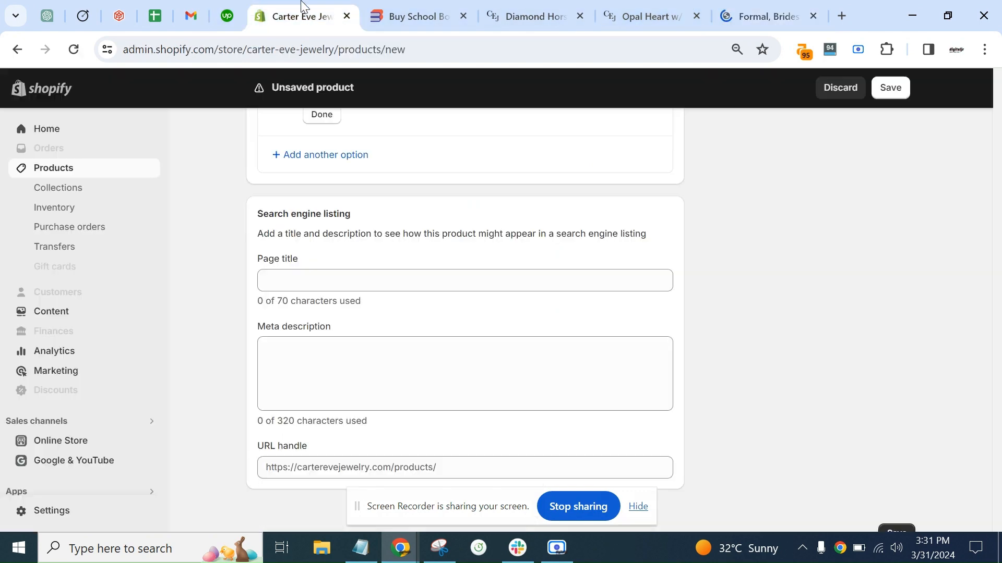
{"action": "left_click", "coordinate": [367, 366]}
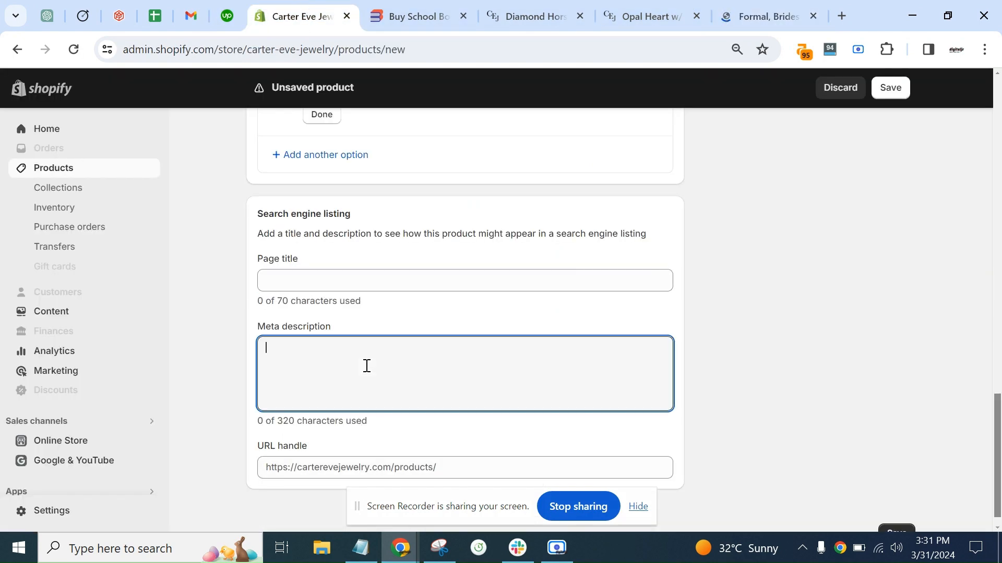
{"action": "scroll", "coordinate": [367, 366], "scroll_direction": "up", "scroll_amount": 20}
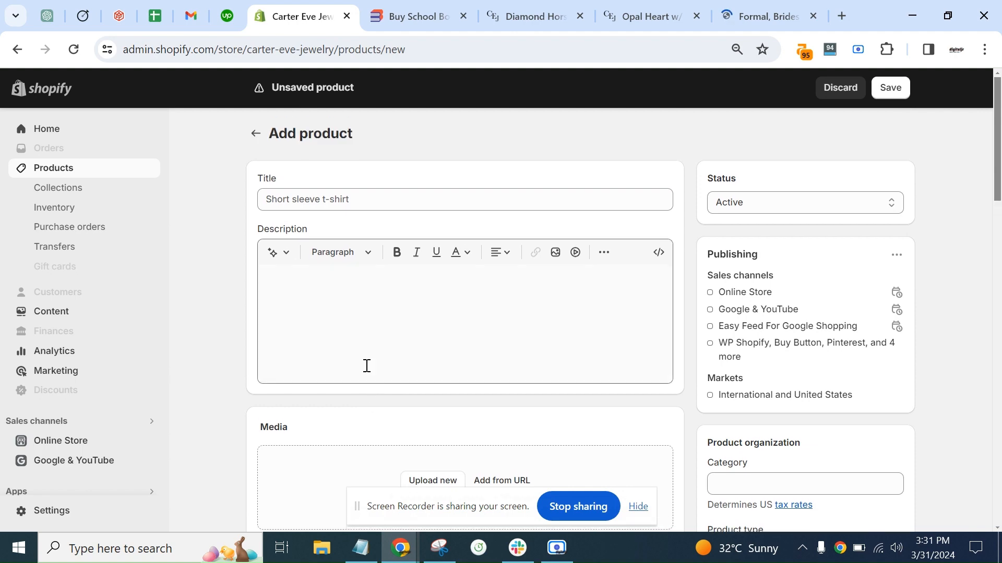
{"action": "left_click", "coordinate": [366, 366]}
{"action": "scroll", "coordinate": [367, 366], "scroll_direction": "down", "scroll_amount": 20}
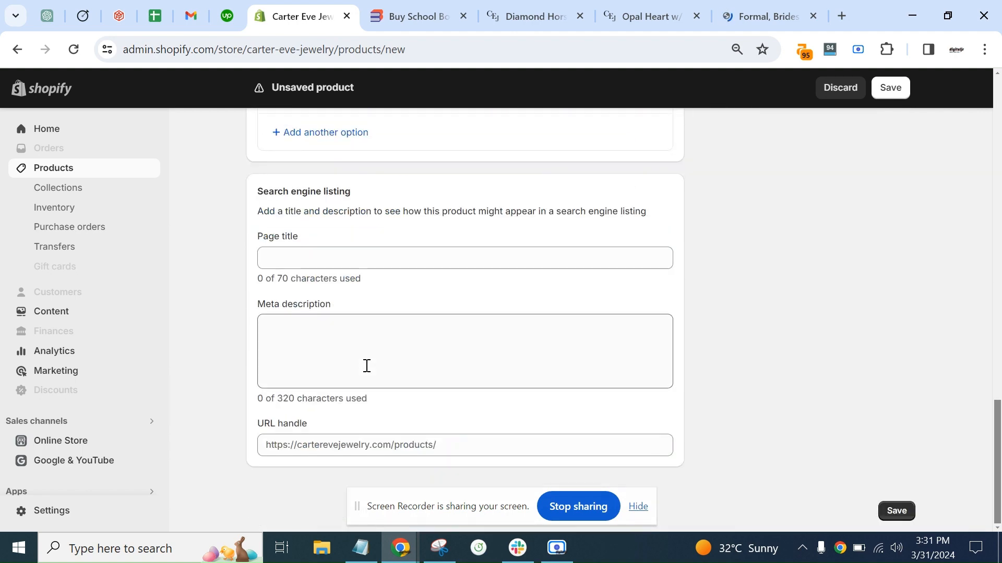
{"action": "left_click", "coordinate": [366, 366]}
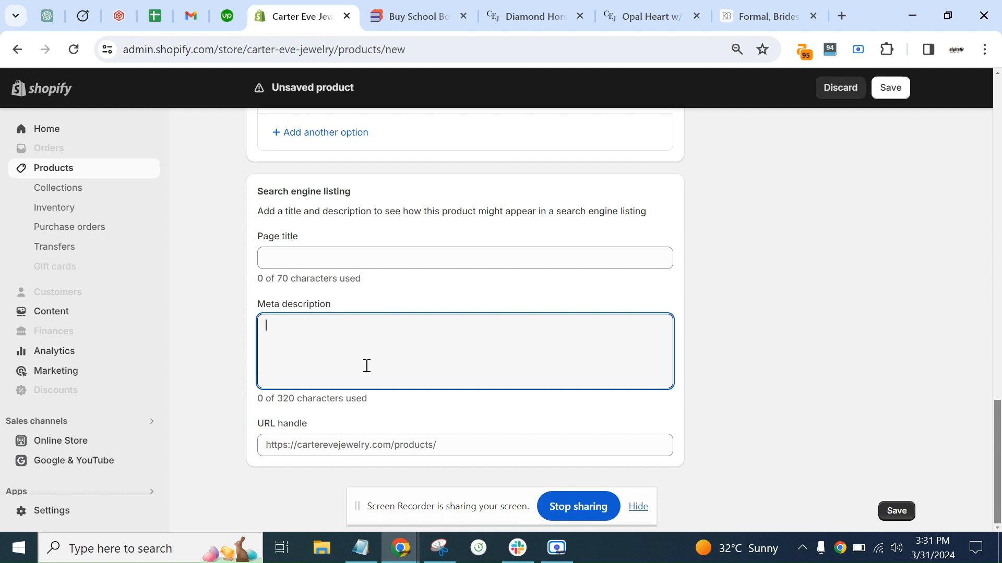
{"action": "scroll", "coordinate": [367, 366], "scroll_direction": "up", "scroll_amount": 20}
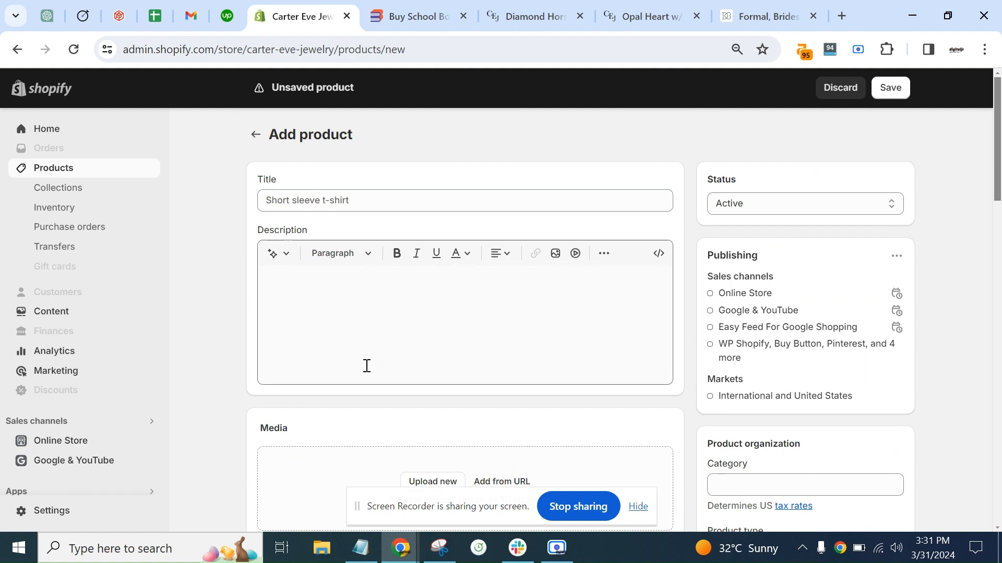
Step: Return to the Google results for "jewelry for wedding" and look through the product listings in the Shopping results
{"action": "left_click", "coordinate": [754, 14]}
{"action": "left_click", "coordinate": [17, 49]}
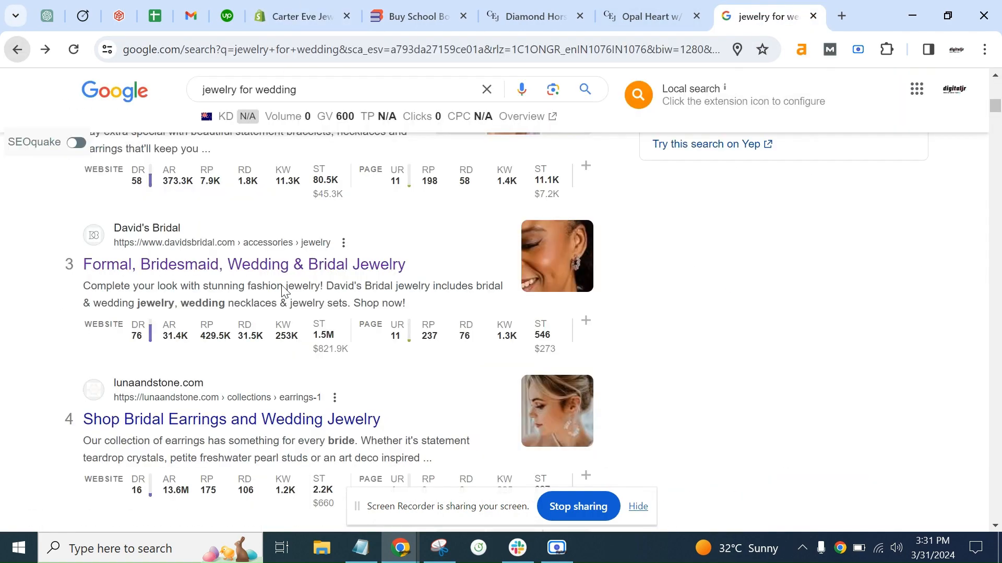
{"action": "scroll", "coordinate": [336, 341], "scroll_direction": "up", "scroll_amount": 10}
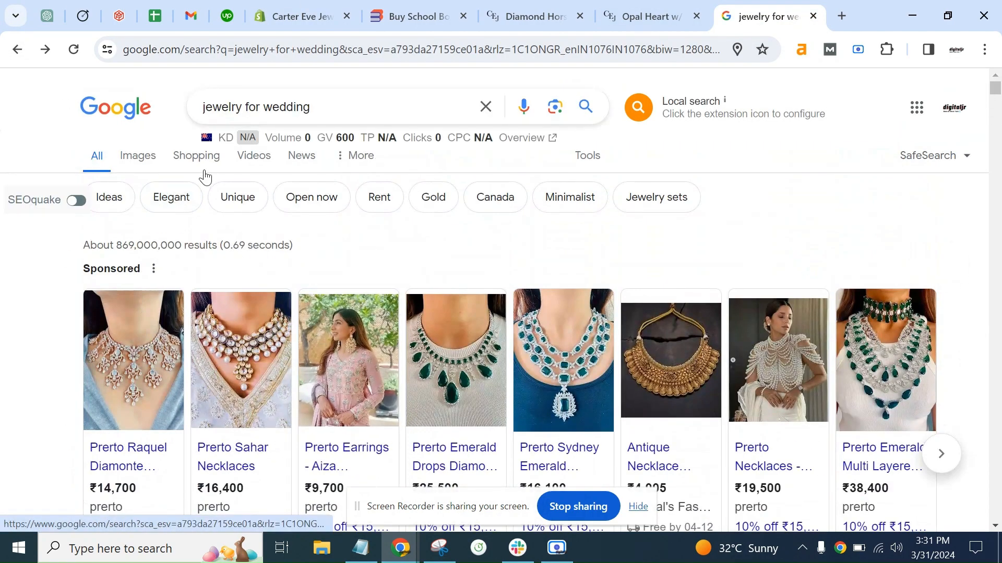
{"action": "left_click", "coordinate": [209, 171]}
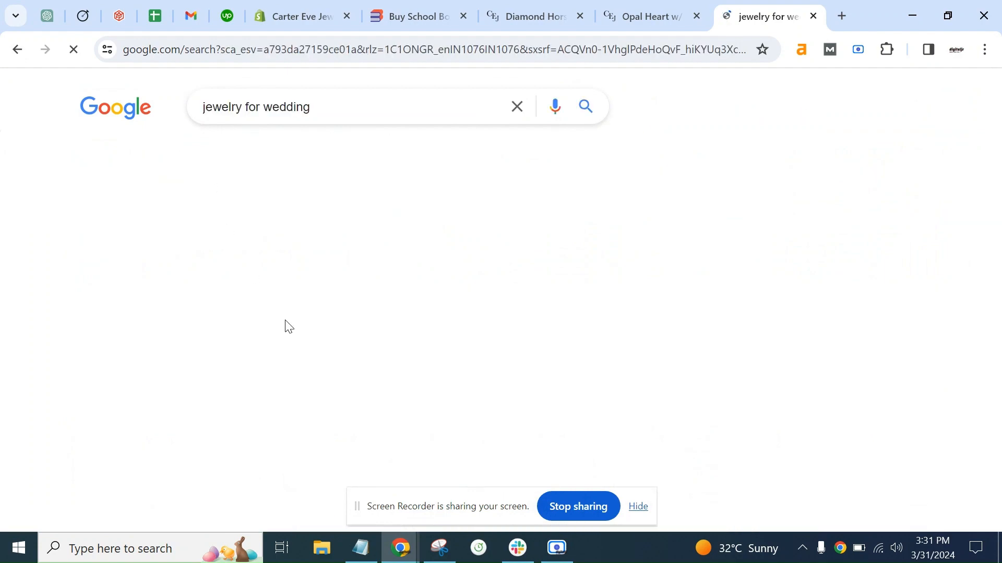
{"action": "scroll", "coordinate": [294, 325], "scroll_direction": "down", "scroll_amount": 15}
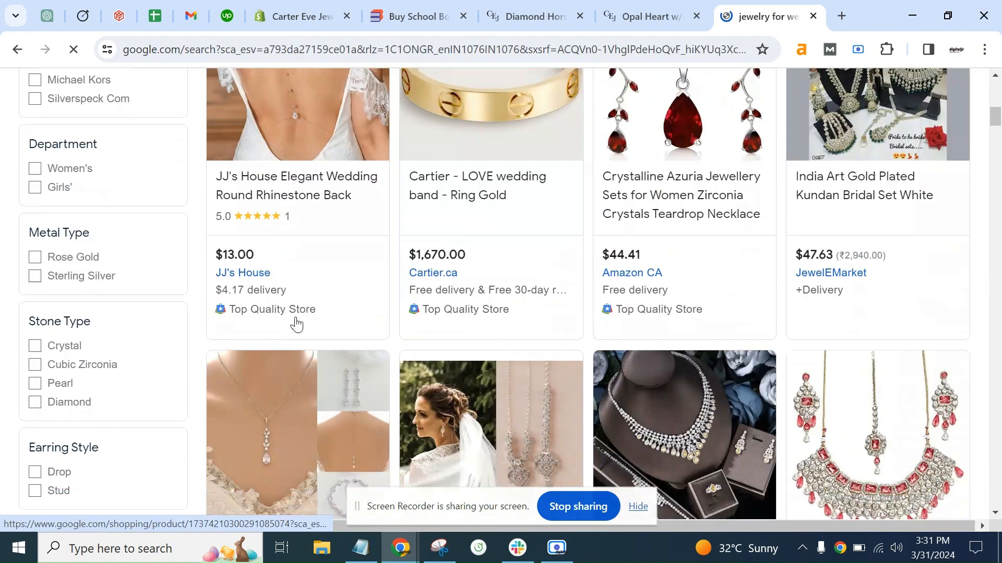
{"action": "left_click", "coordinate": [588, 509]}
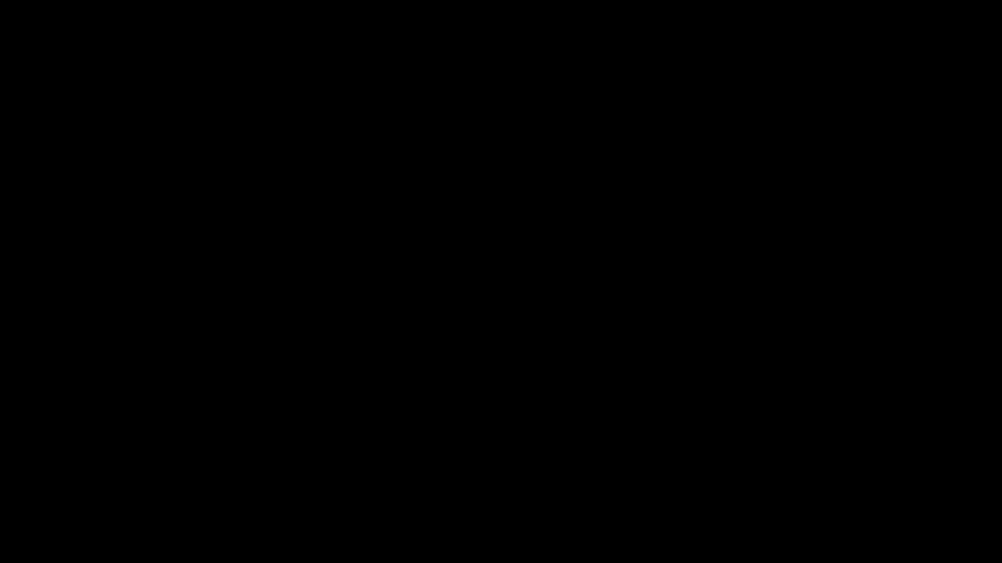